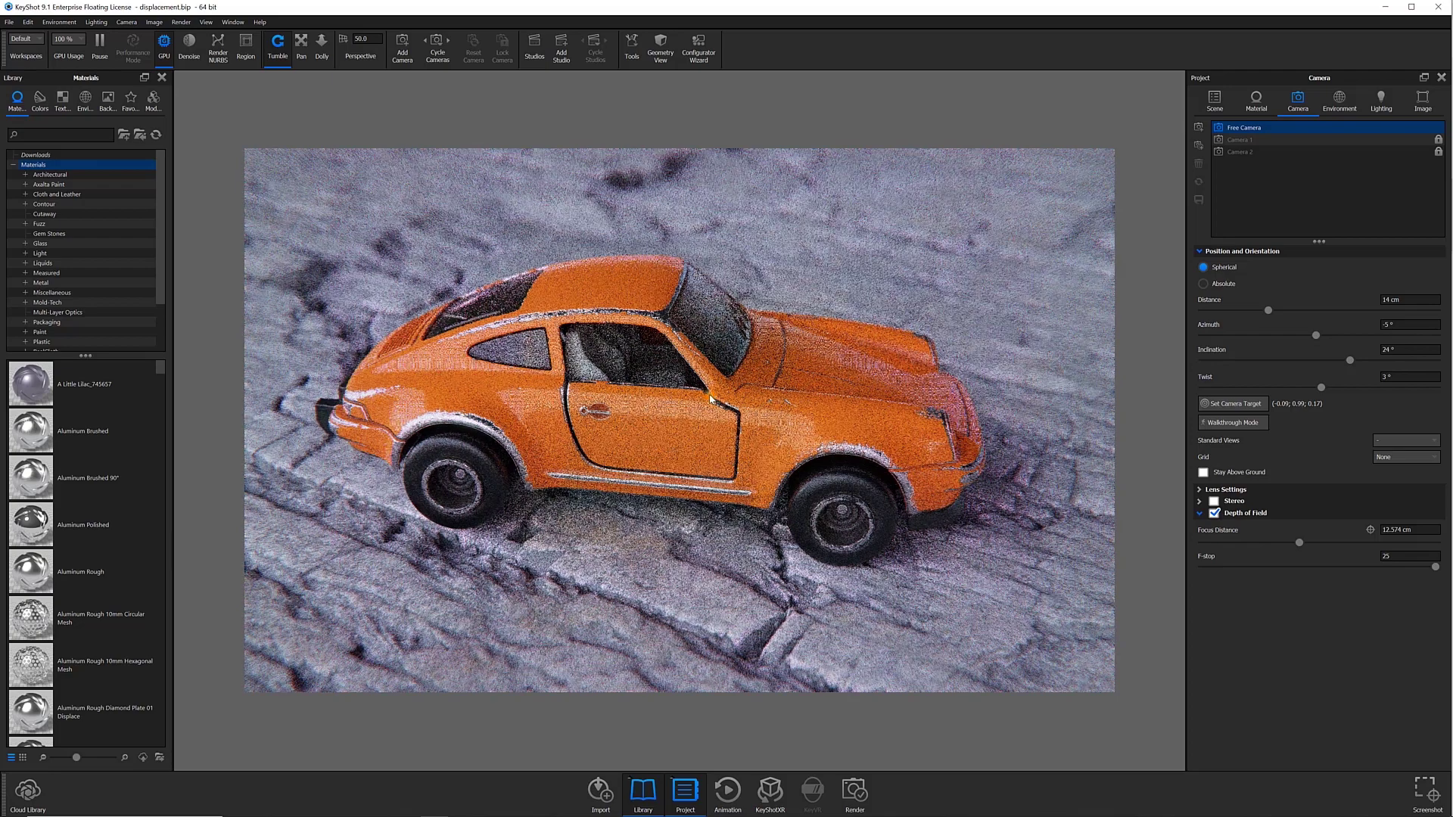
Lower the camera, then try several HDRIs and apply Aversis Industrial-loading-bay as the environment
{"action": "left_click_drag", "start_coordinate": [696, 389], "coordinate": [276, 301]}
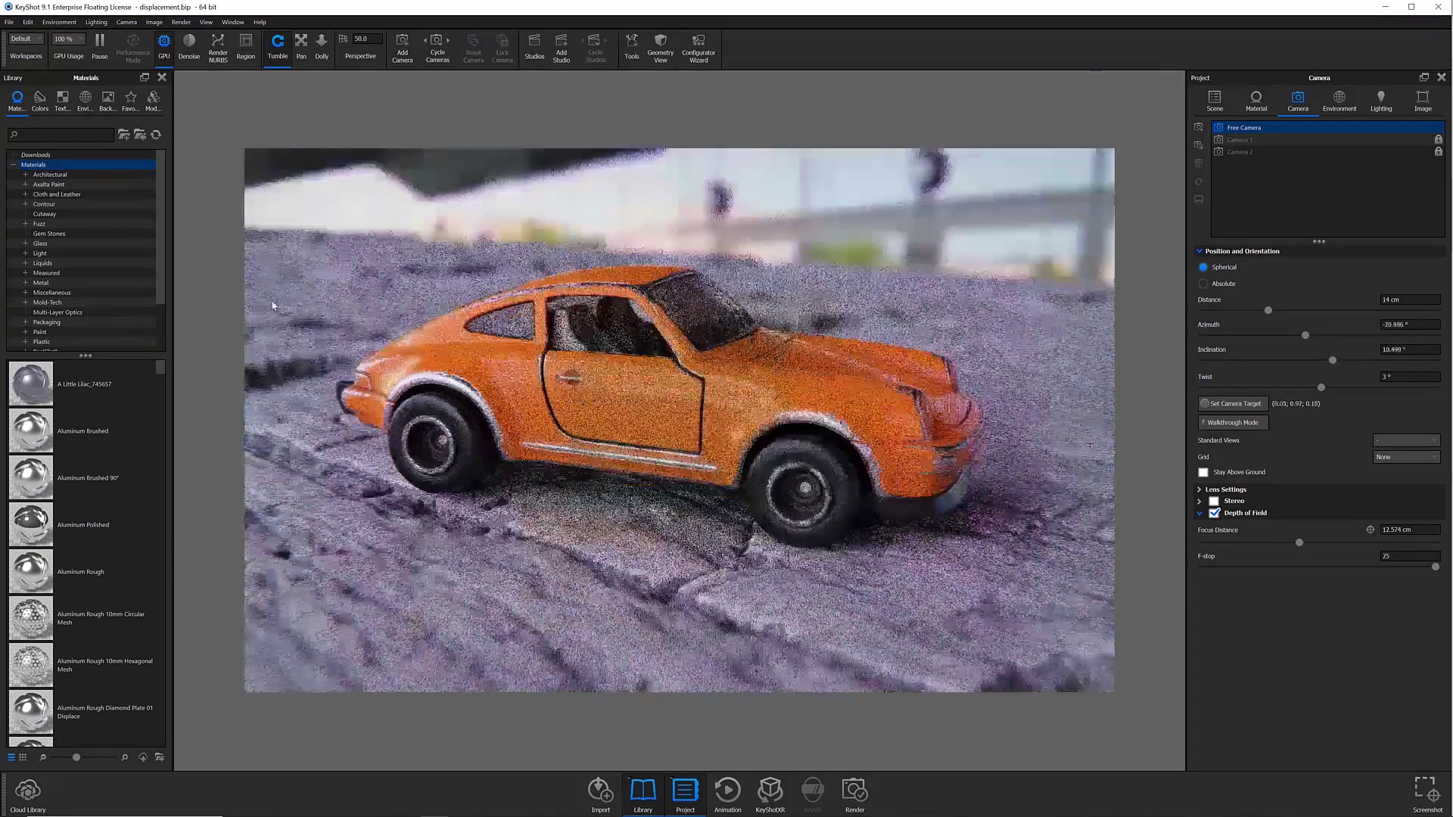
{"action": "left_click", "coordinate": [85, 97]}
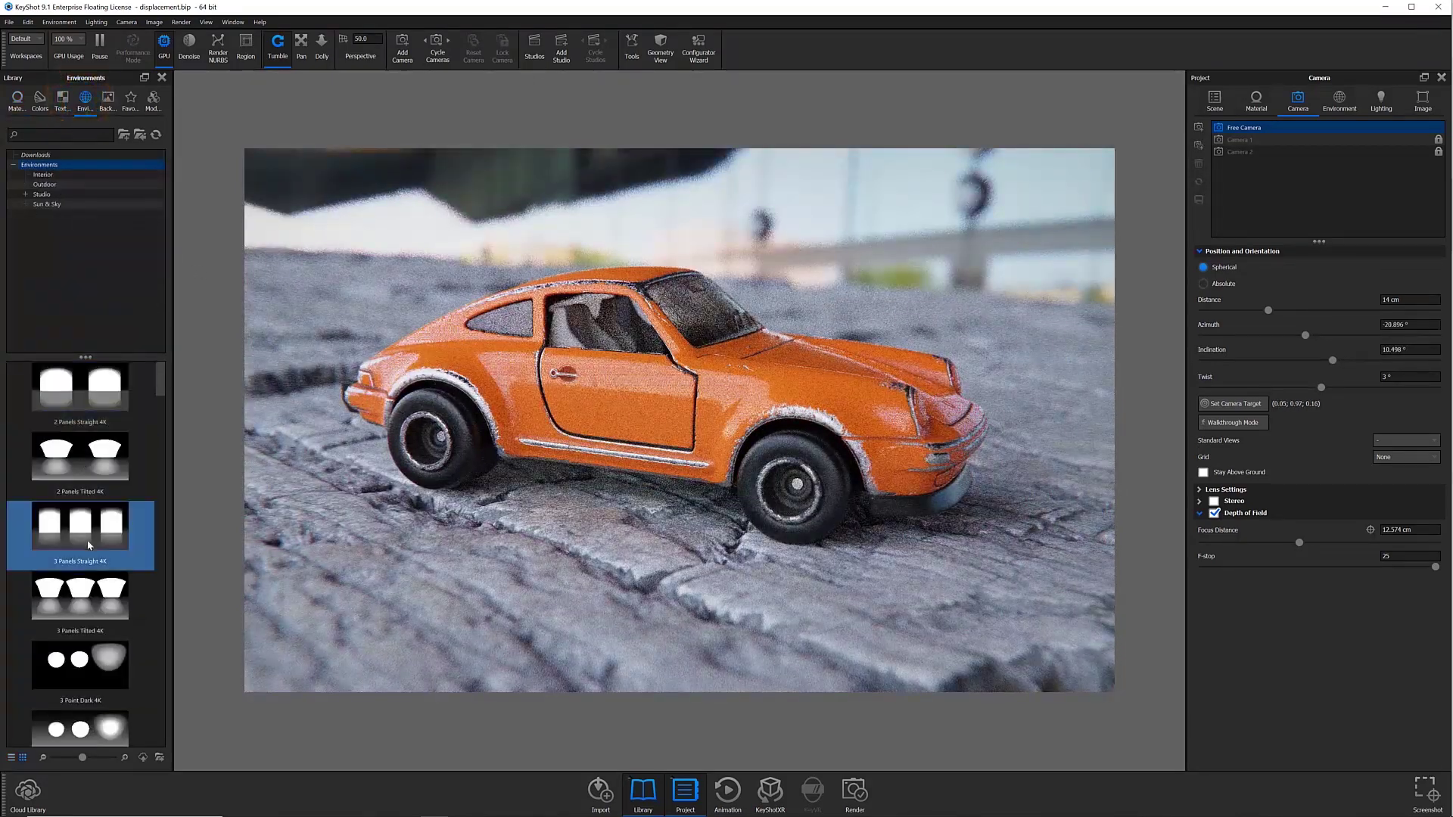
{"action": "scroll", "coordinate": [76, 545], "scroll_direction": "down", "scroll_amount": 5}
{"action": "left_click", "coordinate": [76, 603]}
{"action": "left_click_drag", "start_coordinate": [80, 551], "coordinate": [479, 633]}
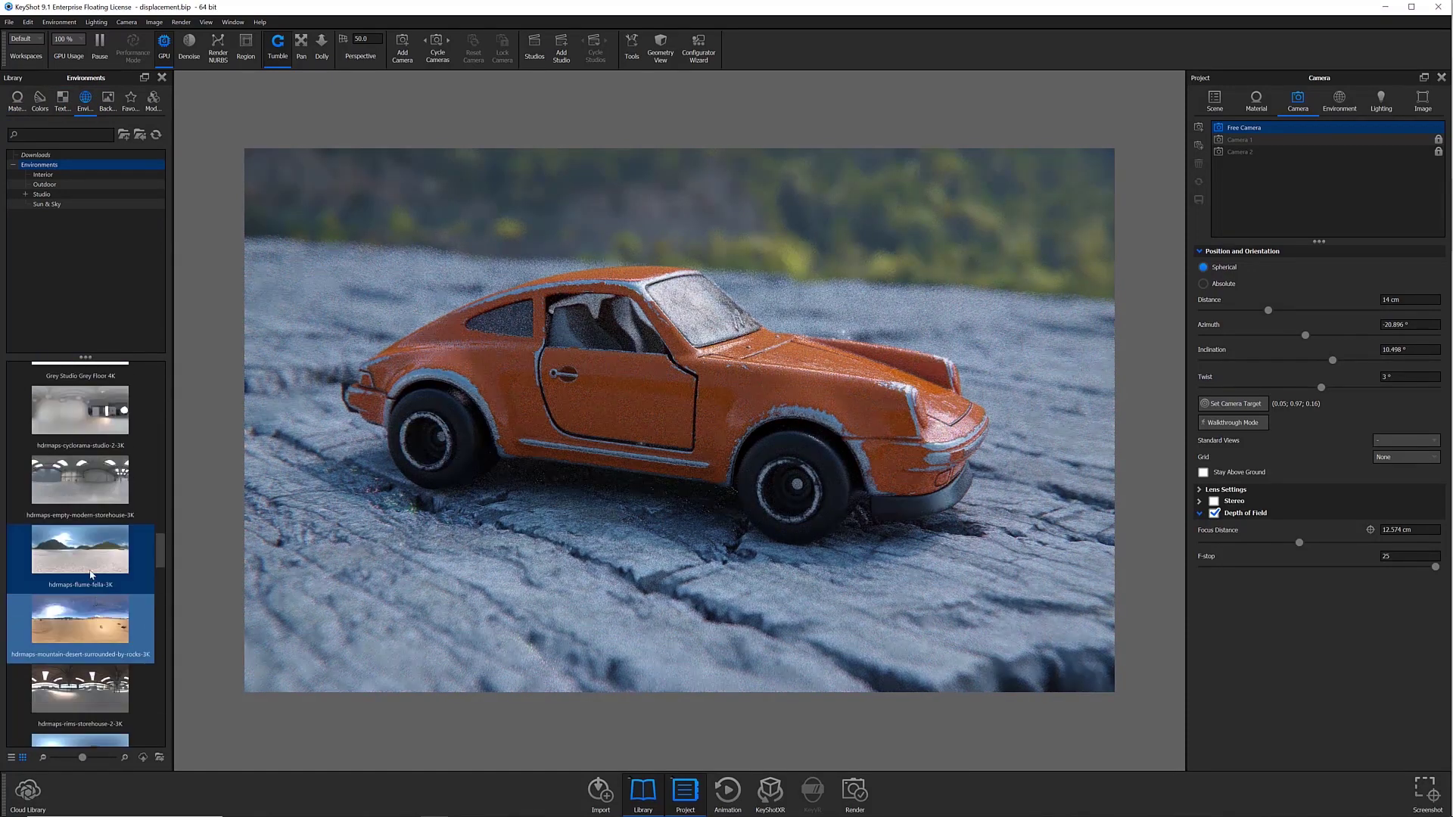
{"action": "left_click_drag", "start_coordinate": [61, 707], "coordinate": [697, 623]}
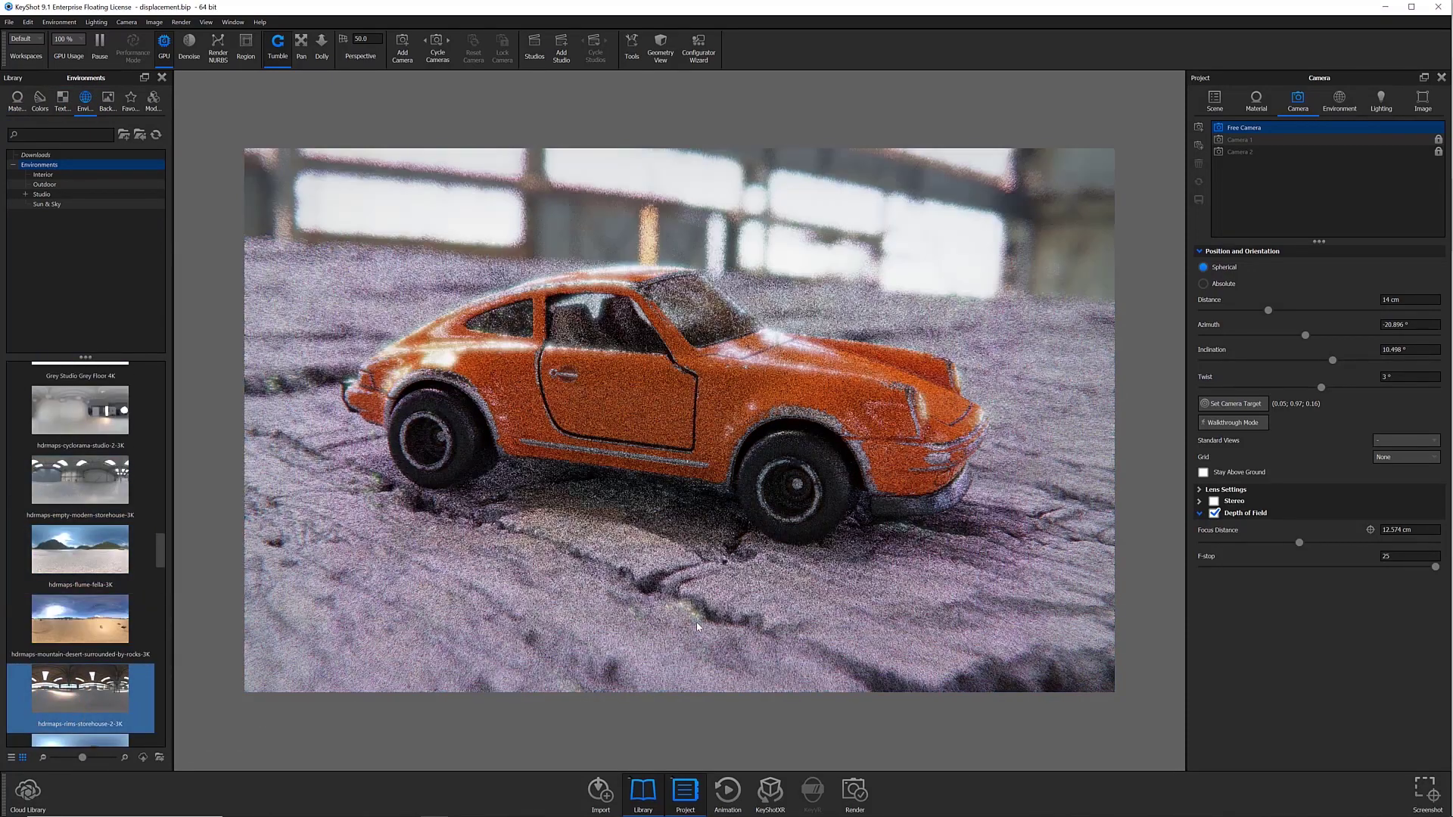
{"action": "scroll", "coordinate": [106, 478], "scroll_direction": "up", "scroll_amount": 10}
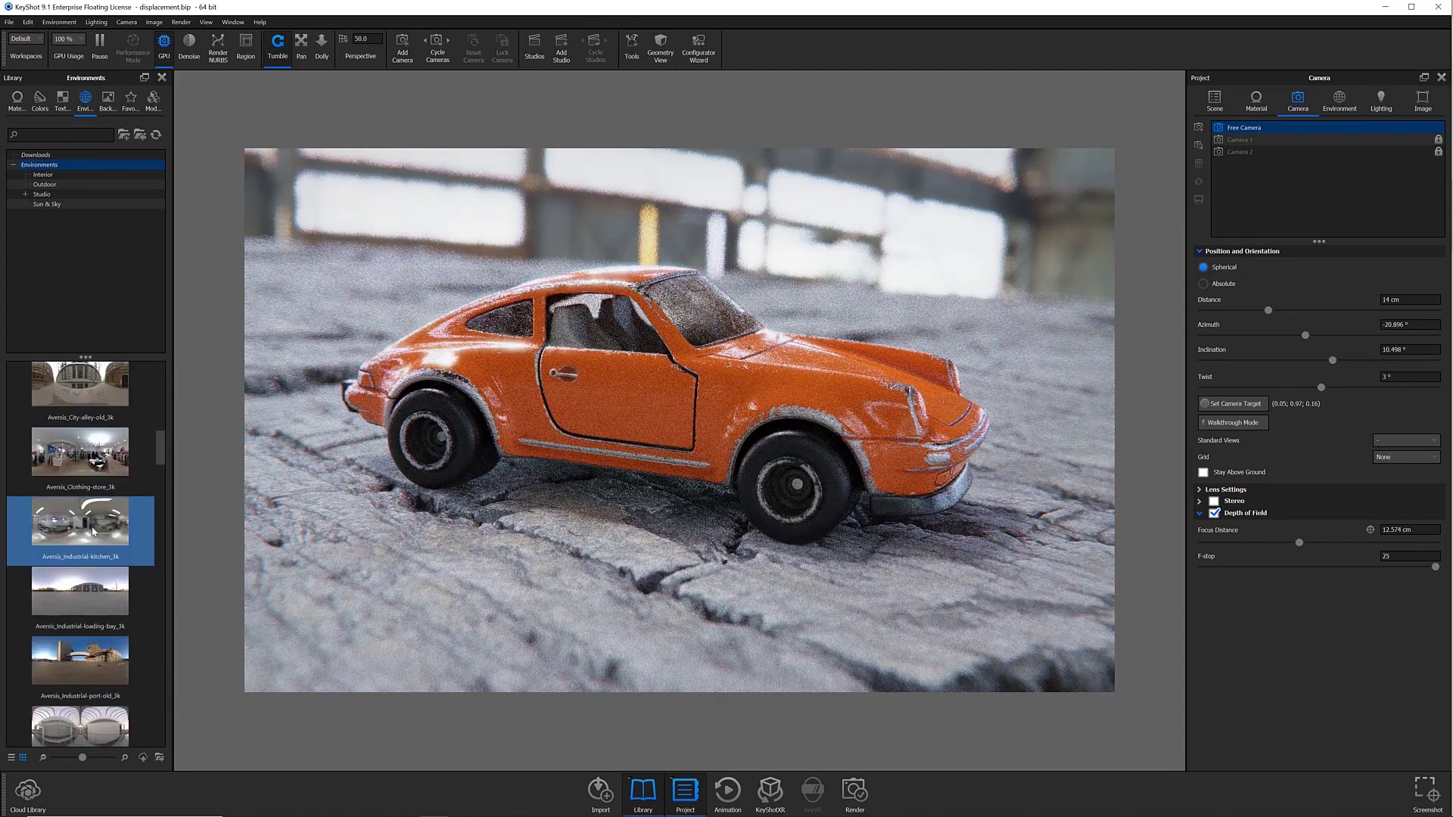
{"action": "left_click_drag", "start_coordinate": [79, 594], "coordinate": [540, 608]}
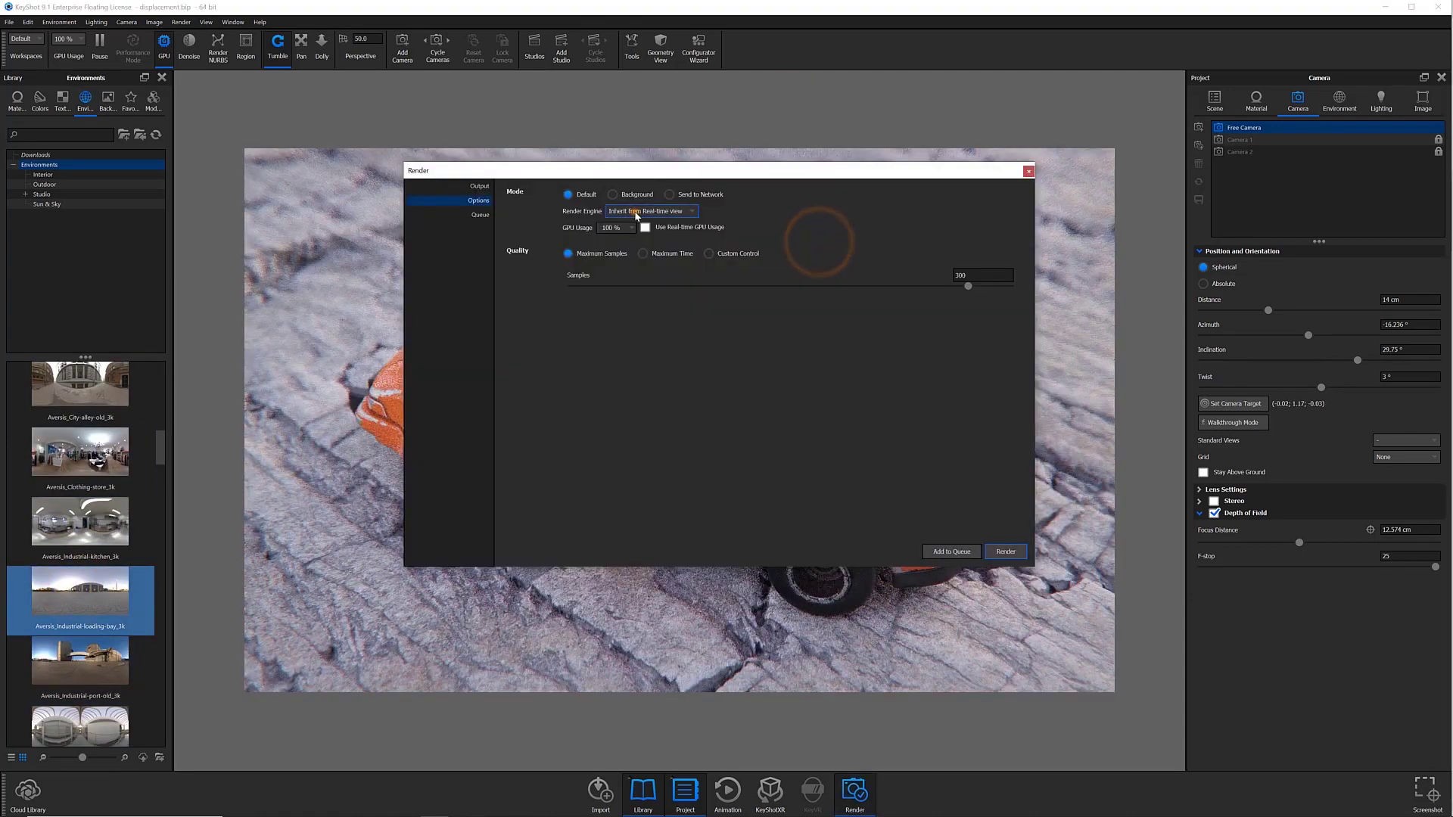
Set the final render engine to GPU Mode
{"action": "left_click", "coordinate": [650, 212]}
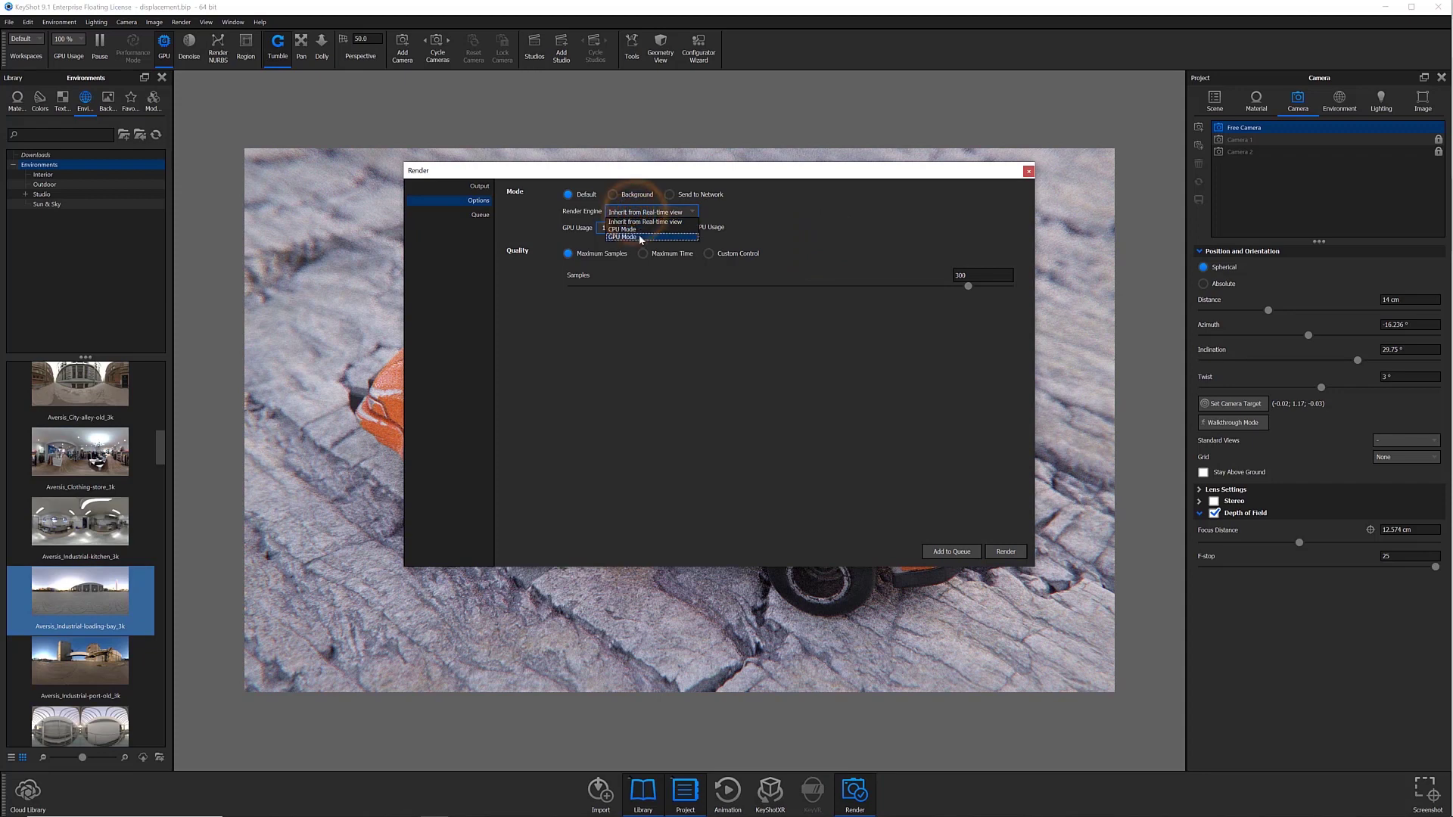
{"action": "left_click", "coordinate": [638, 238]}
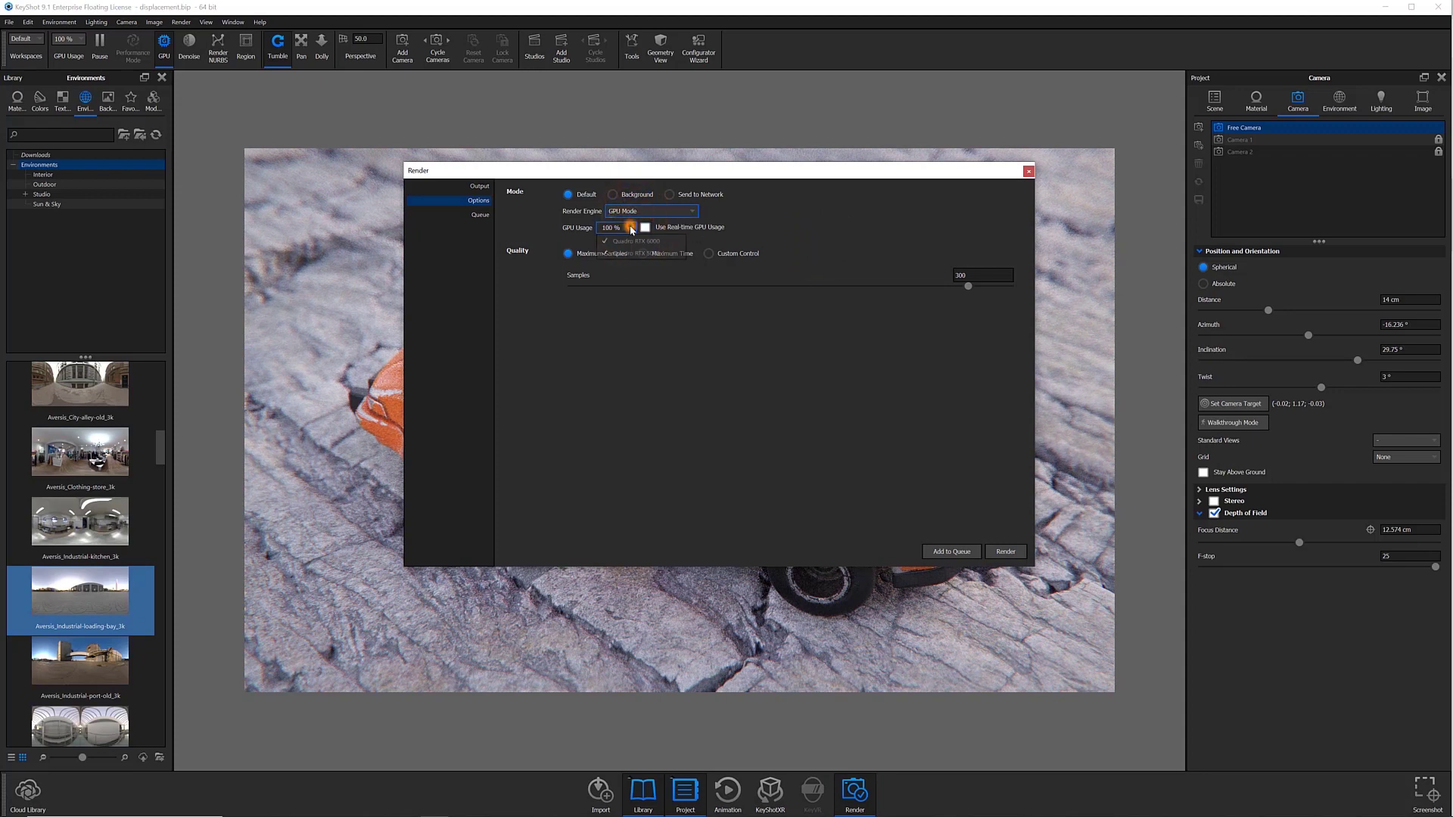
{"action": "left_click", "coordinate": [741, 226]}
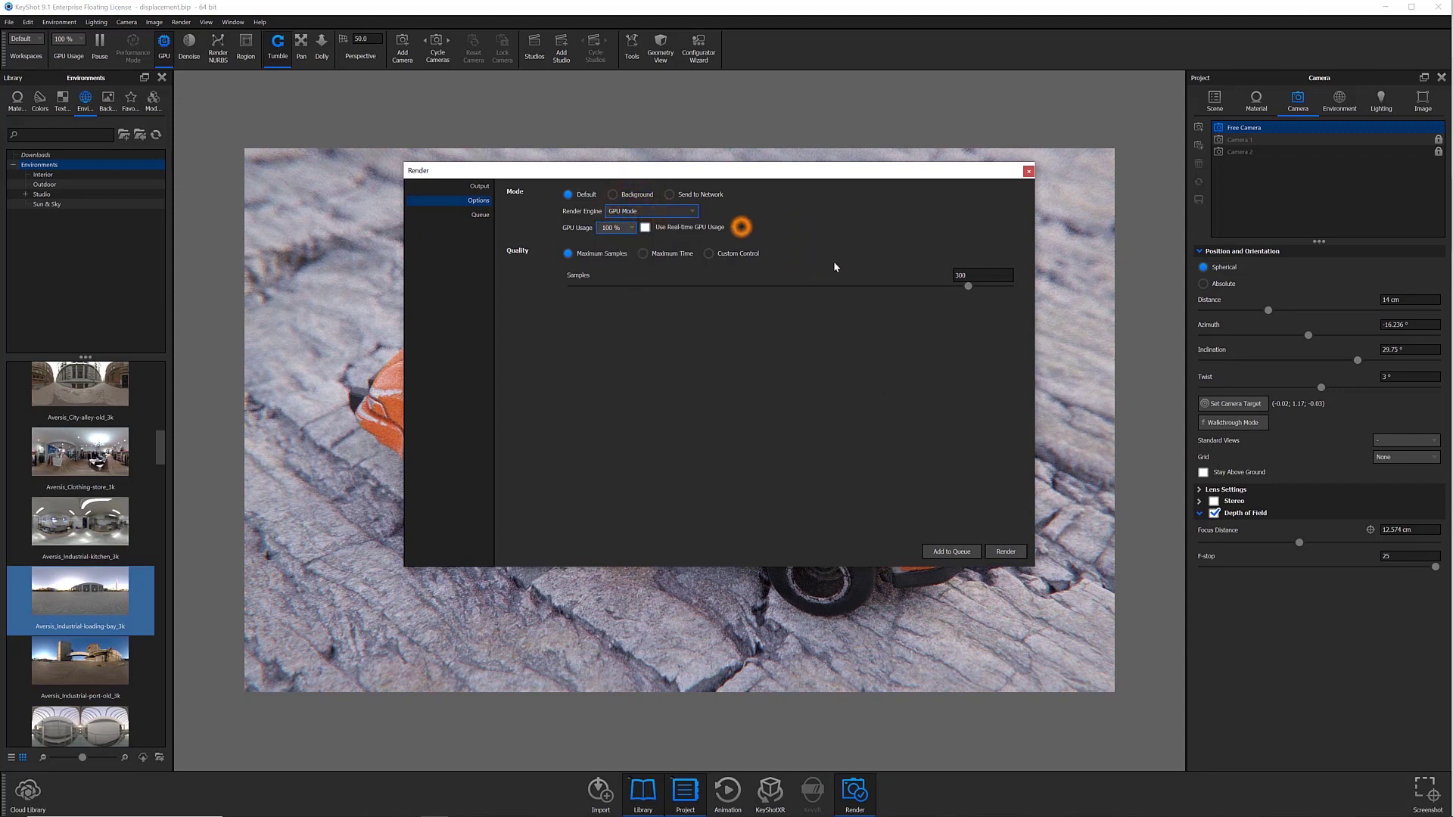
Render the car scene and accept the finished output
{"action": "left_click", "coordinate": [1007, 551]}
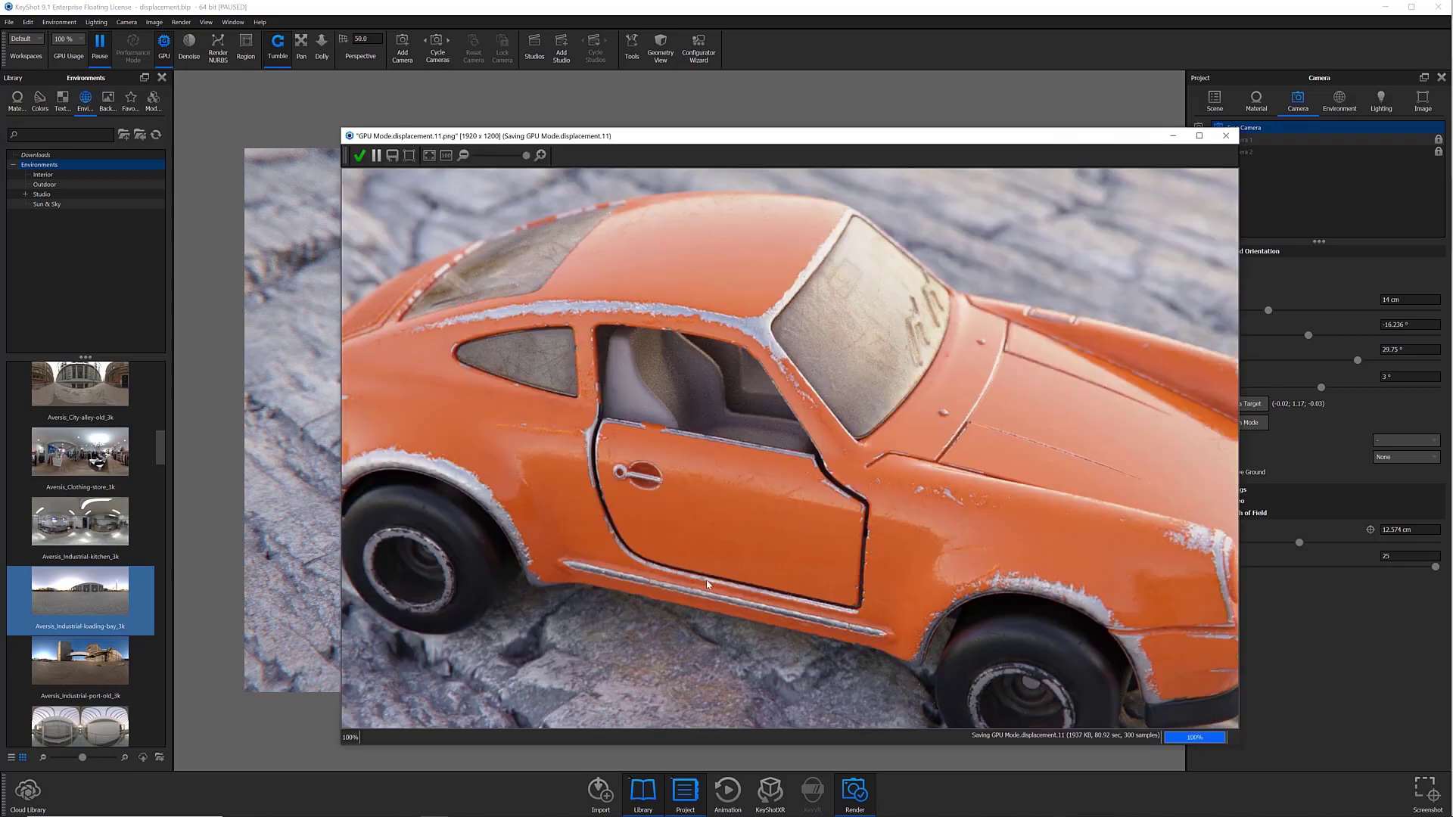
{"action": "left_click", "coordinate": [1120, 734]}
{"action": "left_click", "coordinate": [356, 156]}
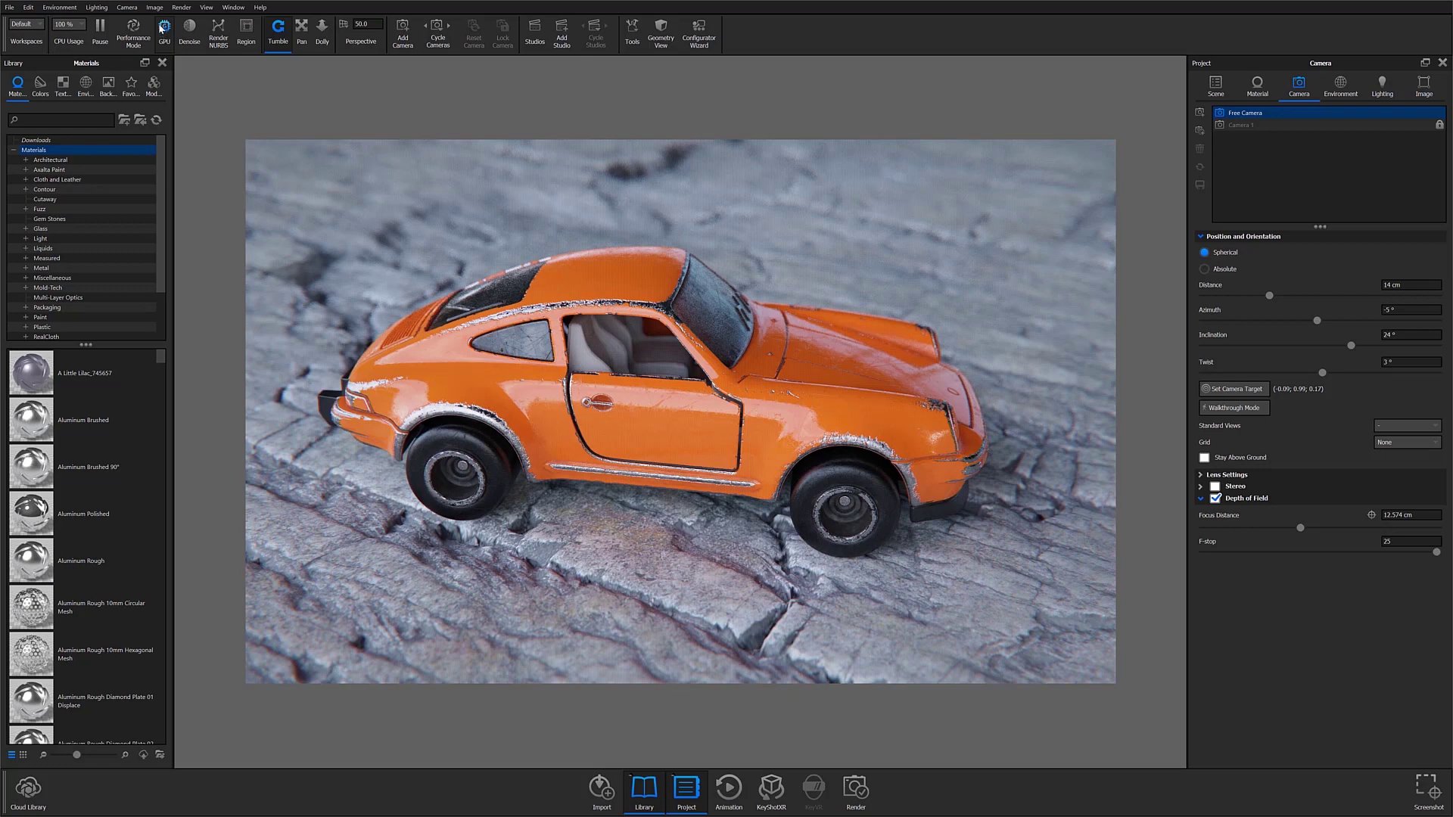
Orbit the camera to about -13.8° azimuth and 23.25° inclination around the car
{"action": "left_click", "coordinate": [178, 7]}
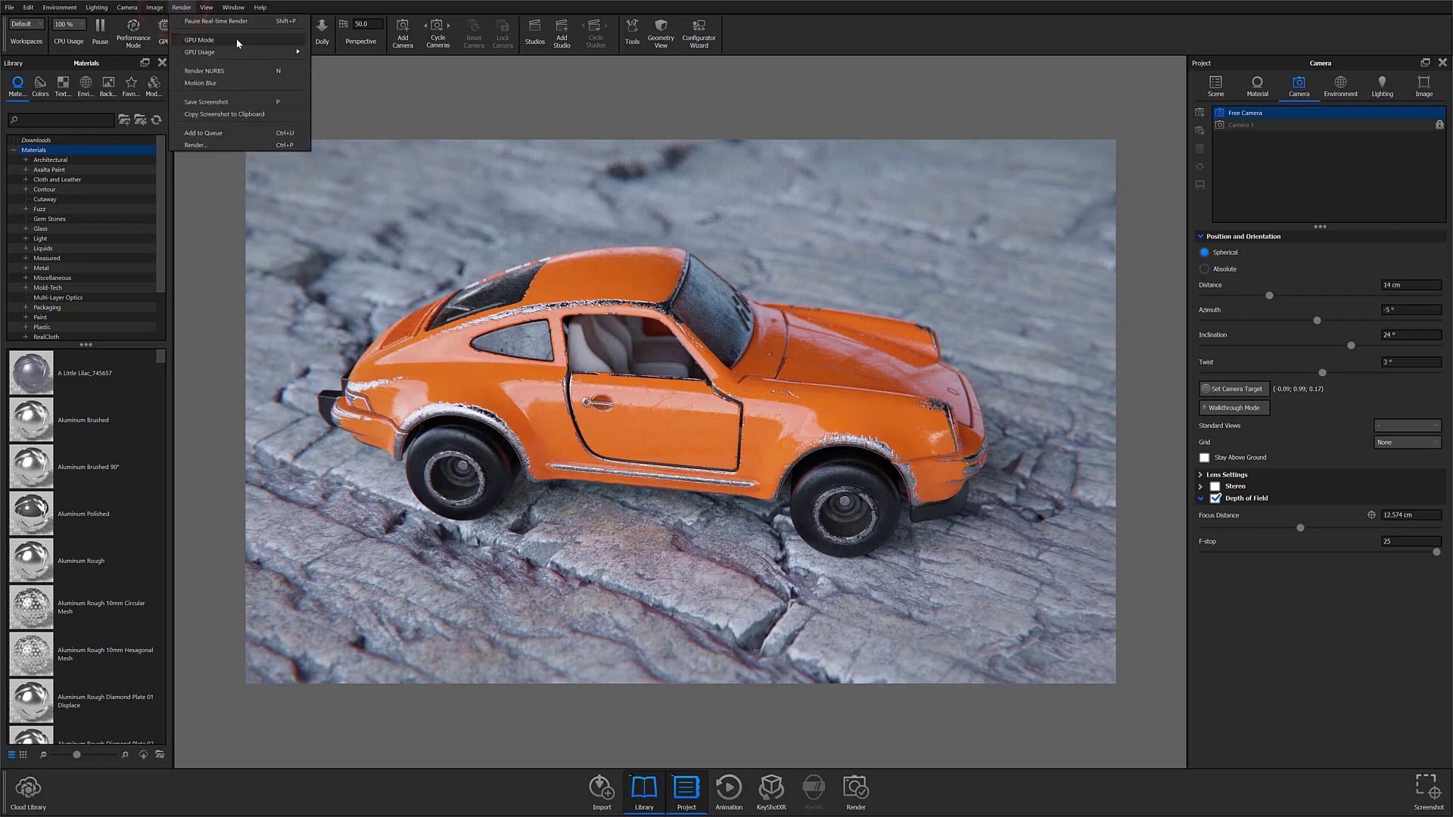
{"action": "left_click", "coordinate": [357, 87]}
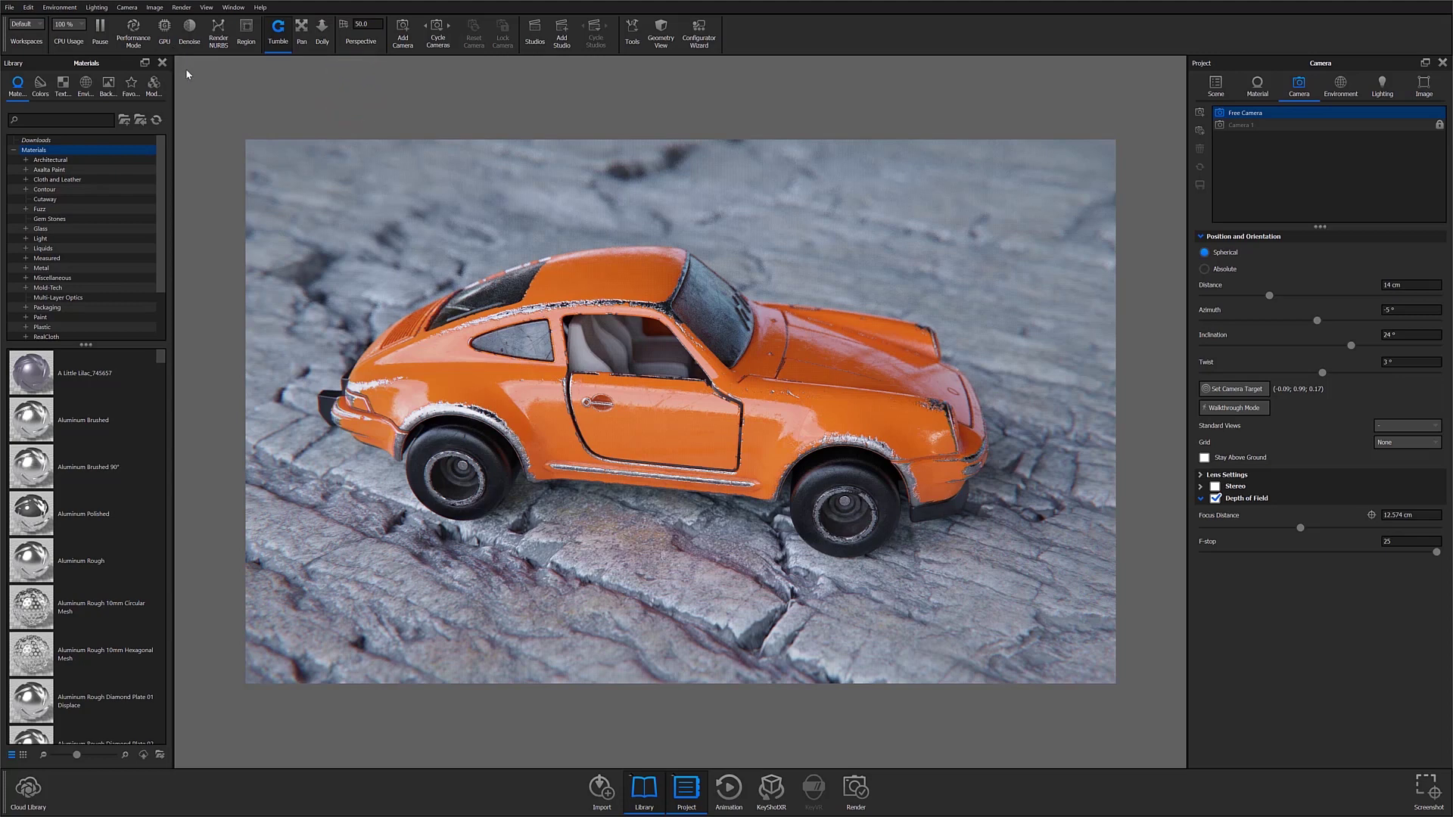
{"action": "left_click_drag", "start_coordinate": [201, 88], "coordinate": [528, 88]}
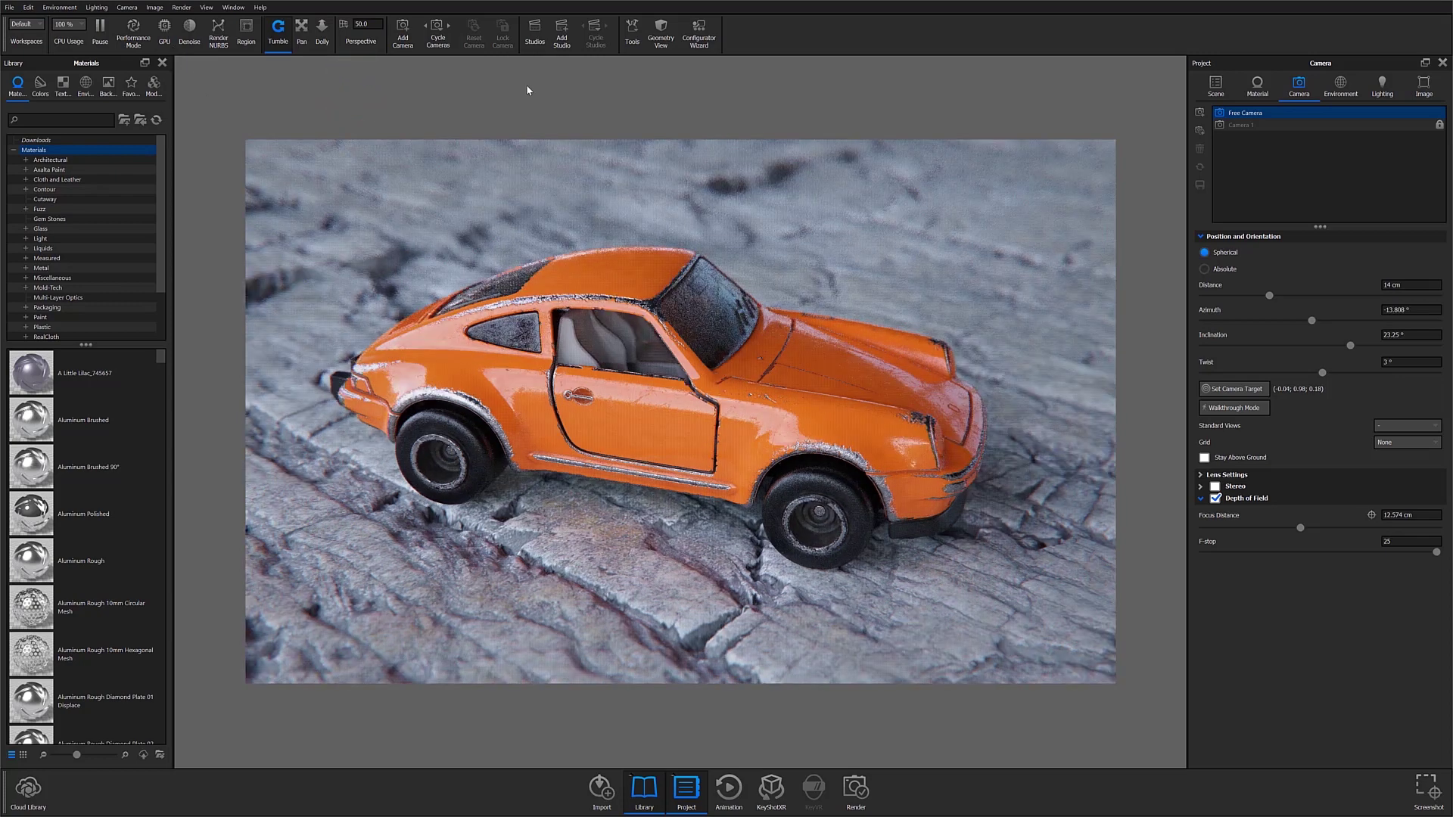
Switch the real-time view to GPU and show the Quadro RTX 6000 and 5000 in use
{"action": "left_click", "coordinate": [166, 38]}
{"action": "left_click", "coordinate": [70, 44]}
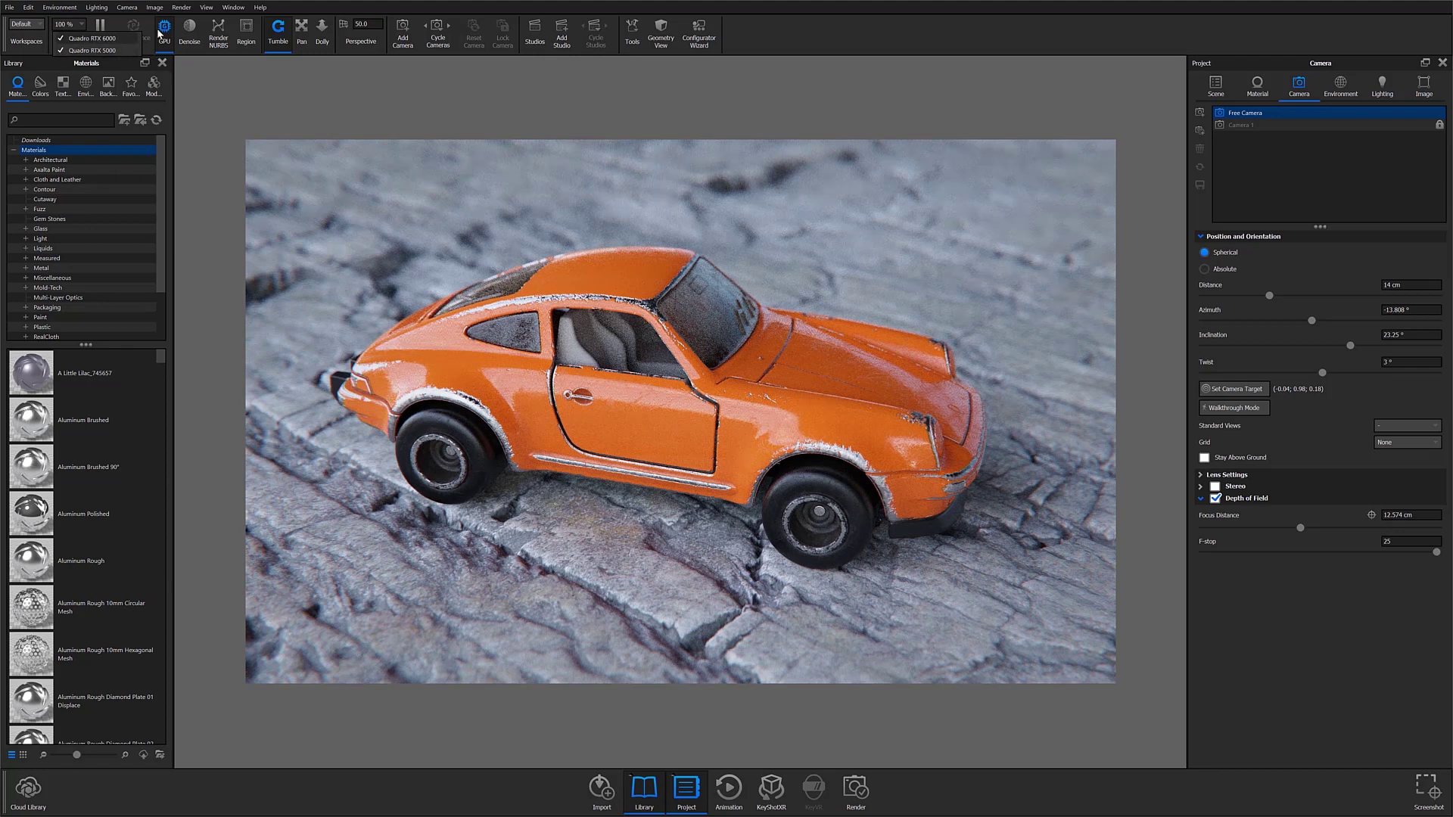
Turn on the render statistics overlay in the real-time view
{"action": "left_click", "coordinate": [793, 280]}
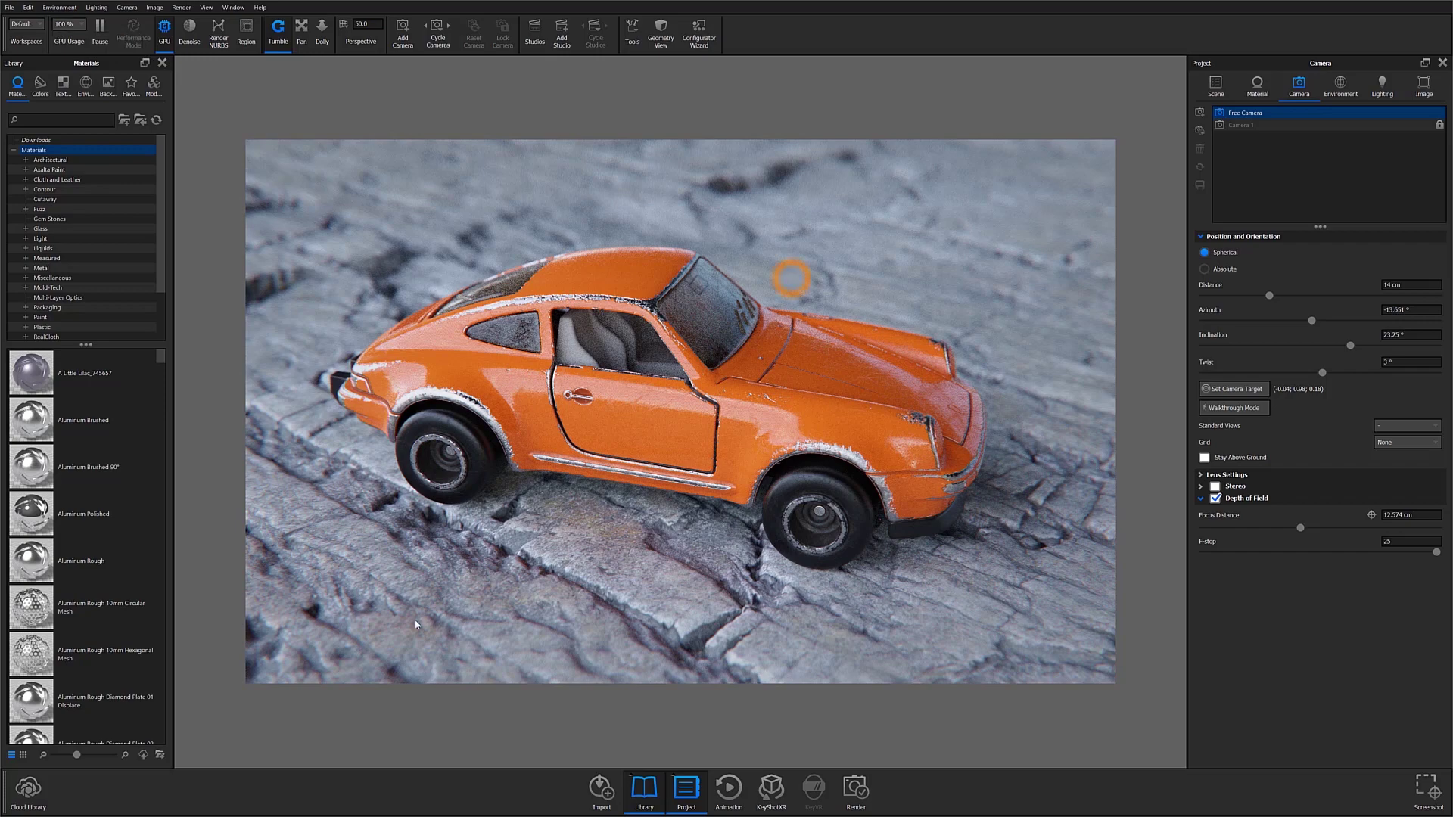
{"action": "left_click", "coordinate": [488, 597]}
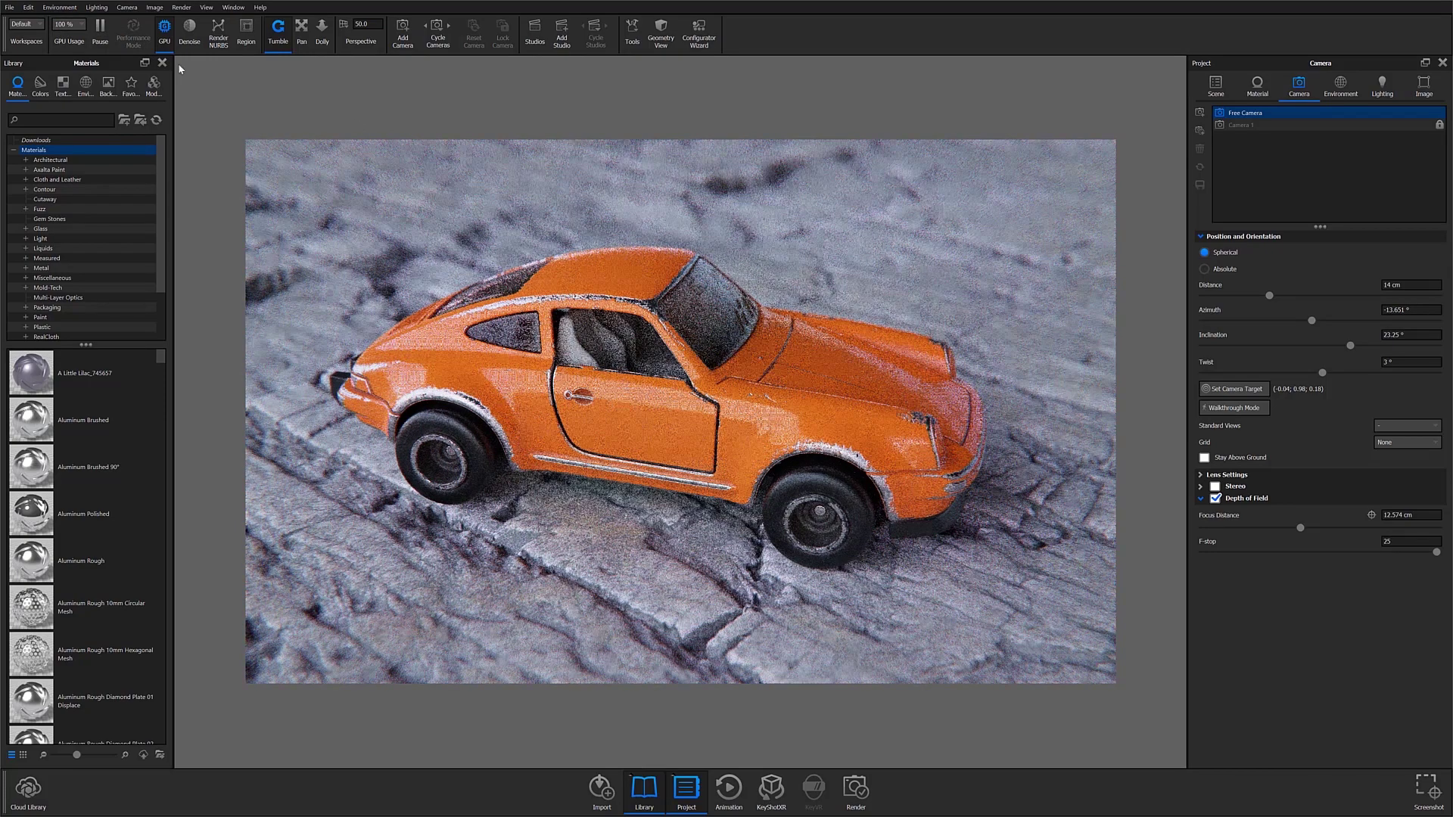
{"action": "left_click", "coordinate": [81, 25]}
{"action": "left_click", "coordinate": [285, 91]}
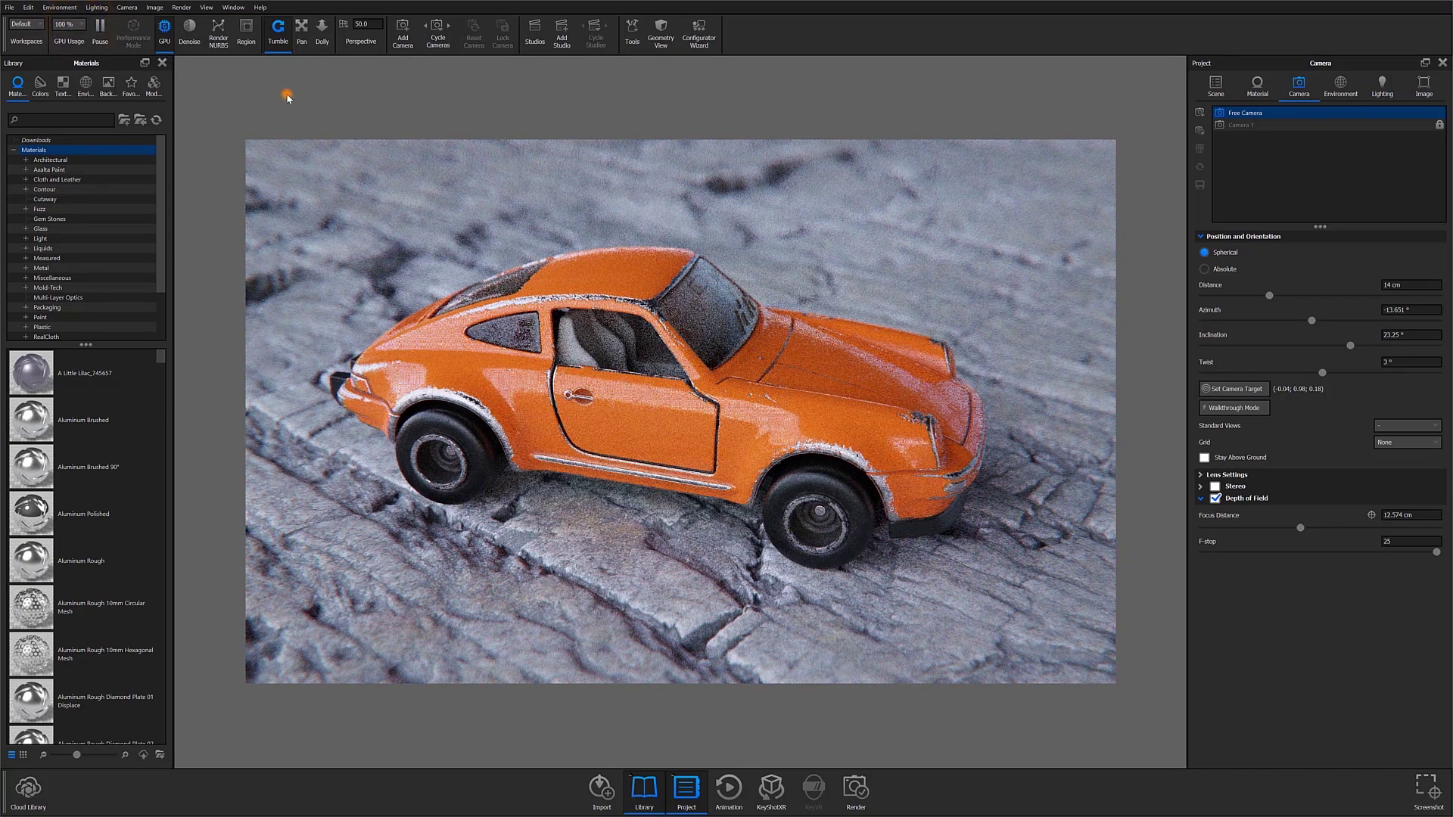
{"action": "left_click", "coordinate": [81, 25]}
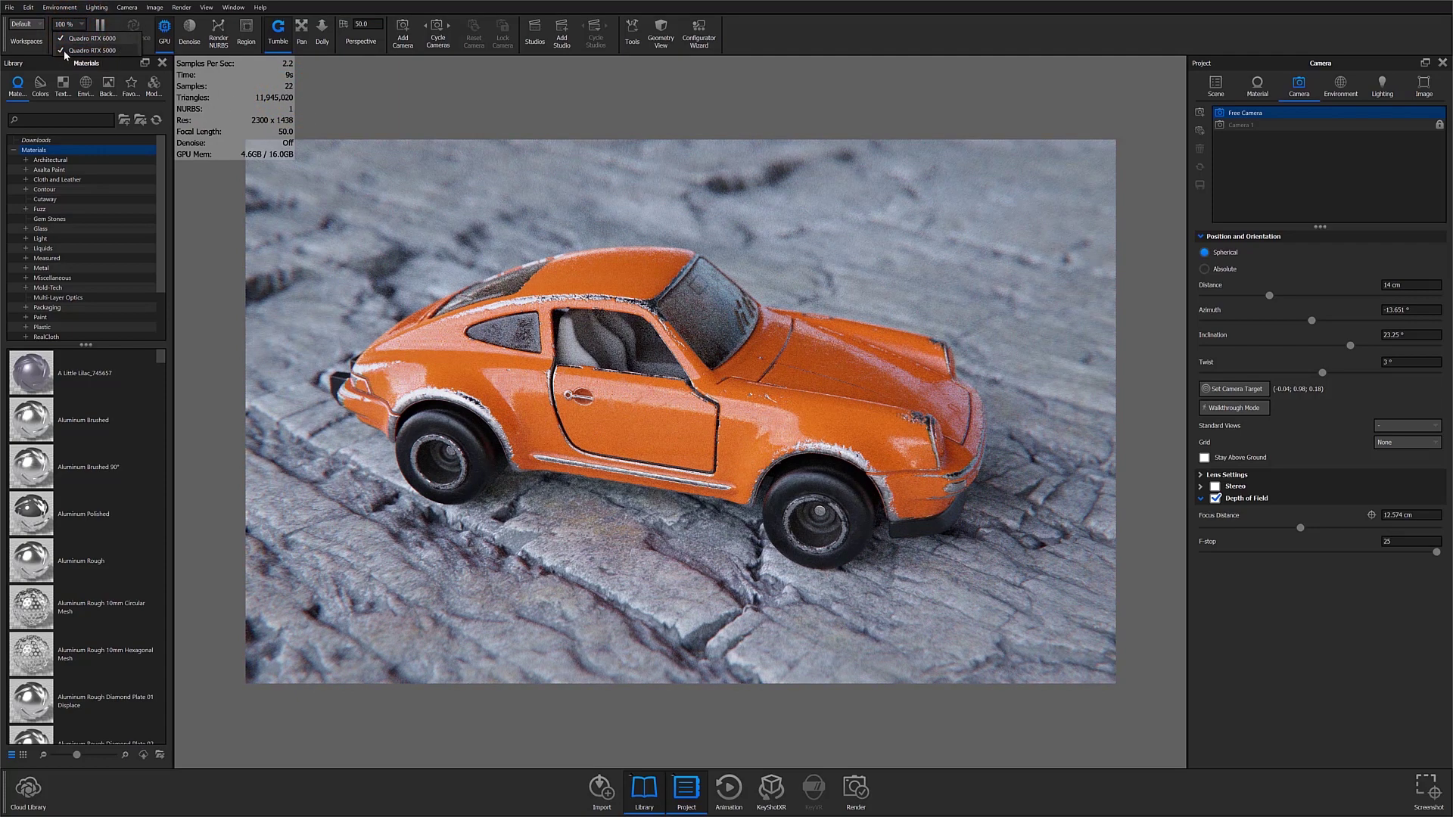
{"action": "left_click", "coordinate": [278, 146]}
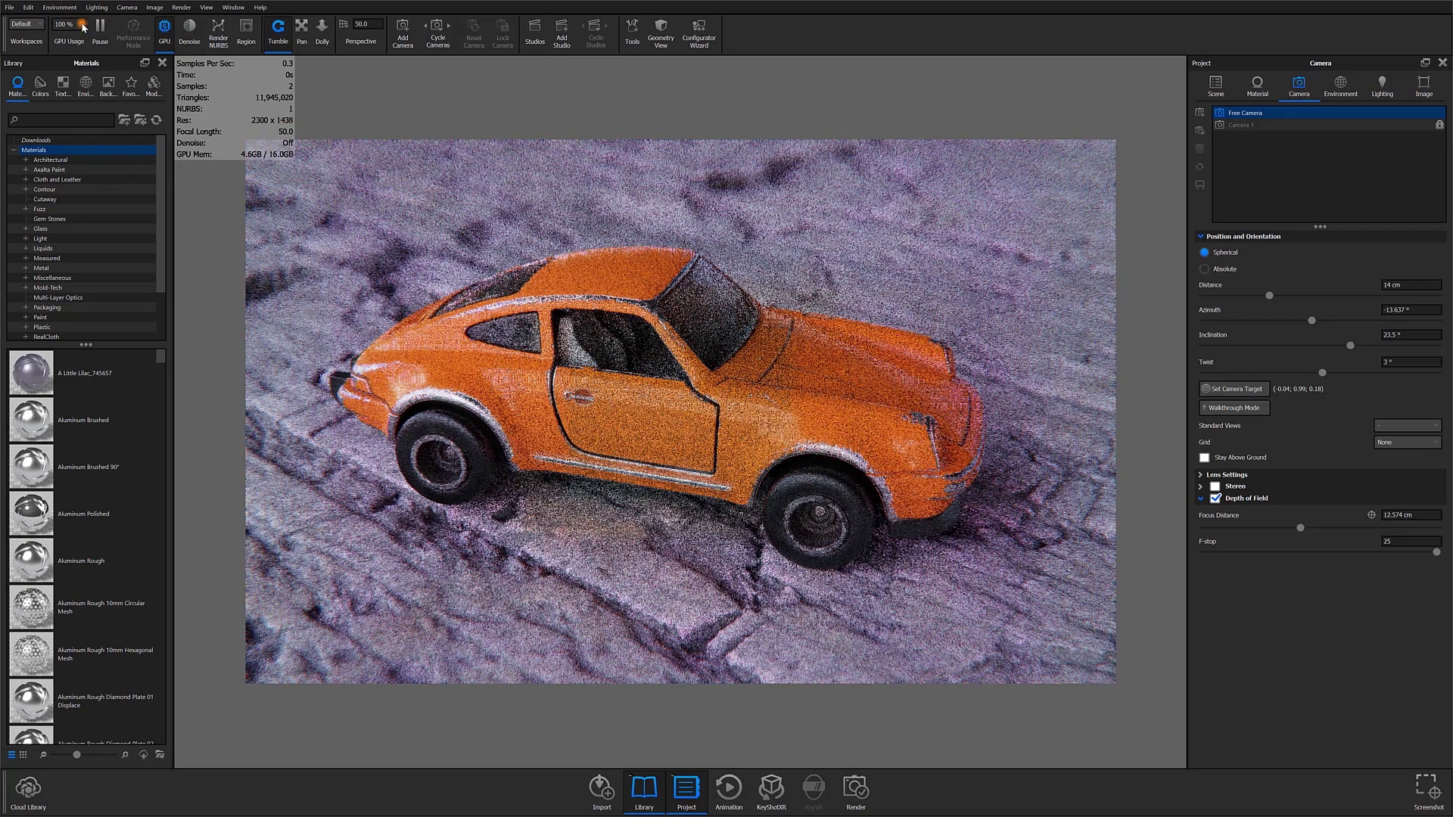
Uncheck the Quadro RTX 5000 so only one GPU renders at 50% usage
{"action": "left_click", "coordinate": [83, 23]}
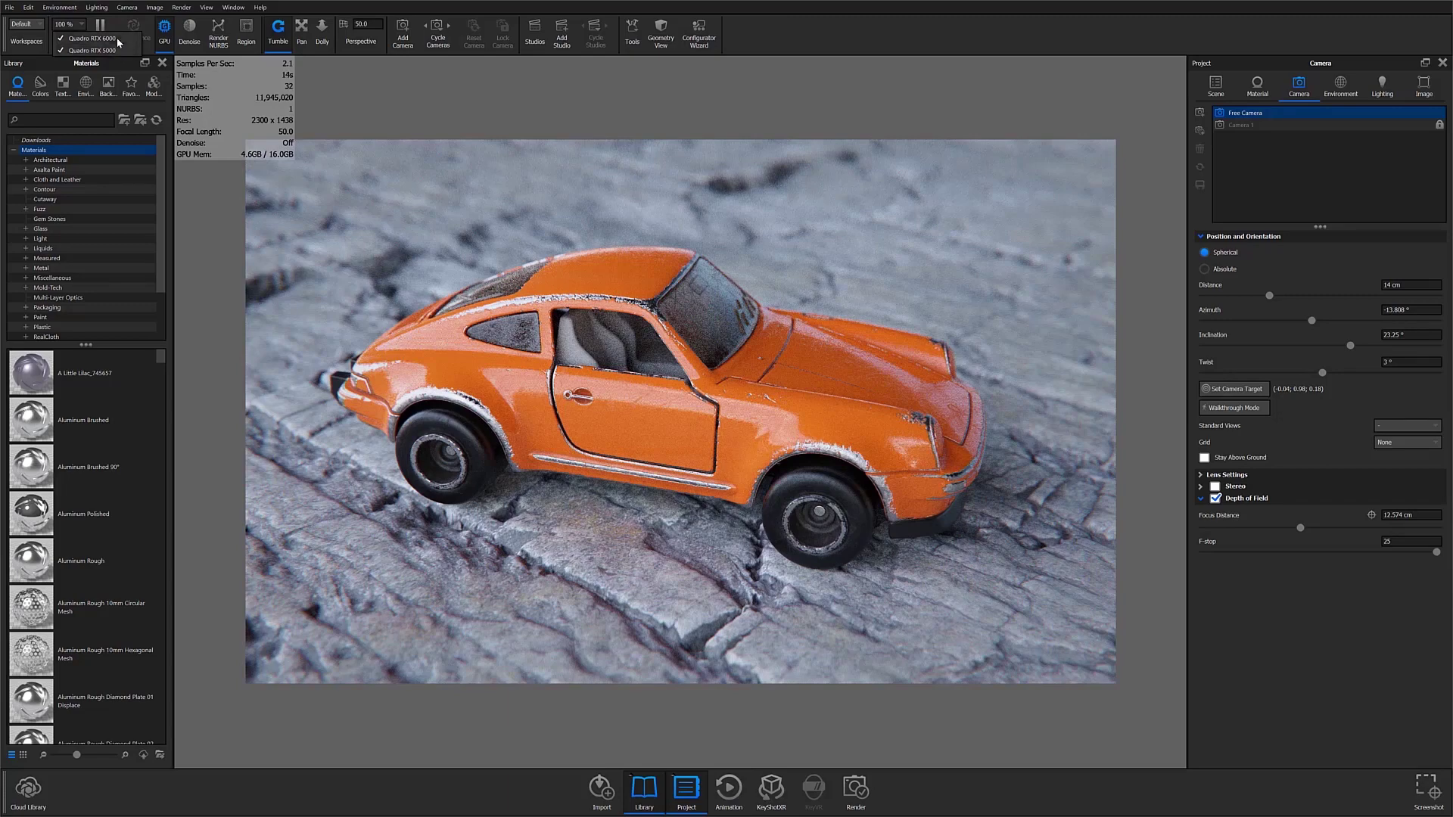
{"action": "left_click", "coordinate": [119, 49]}
{"action": "left_click", "coordinate": [85, 27]}
Switch the real-time view to CPU with all 32 cores and hide the statistics HUD
{"action": "left_click", "coordinate": [164, 30]}
{"action": "left_click", "coordinate": [72, 25]}
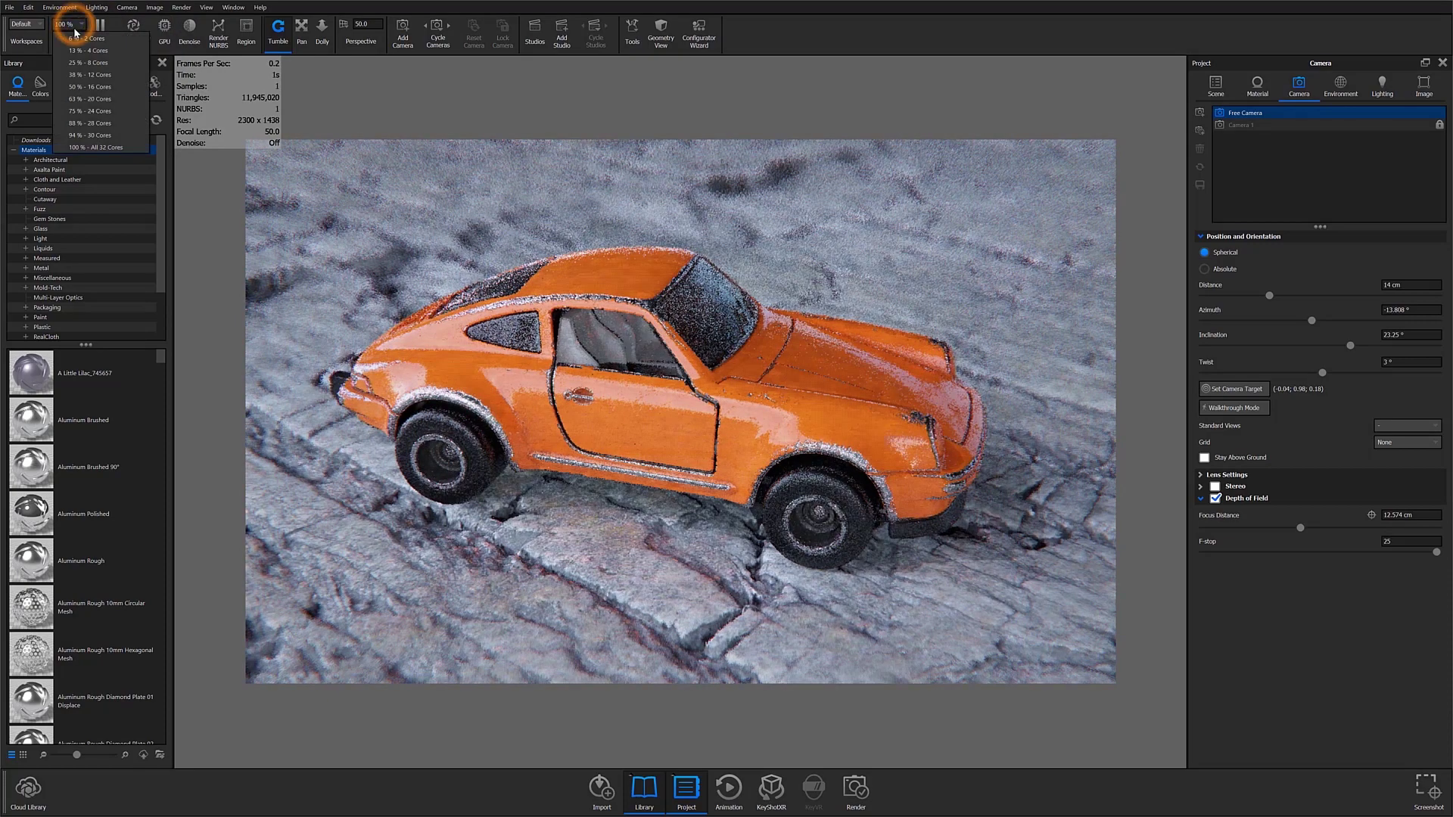
{"action": "left_click", "coordinate": [81, 29]}
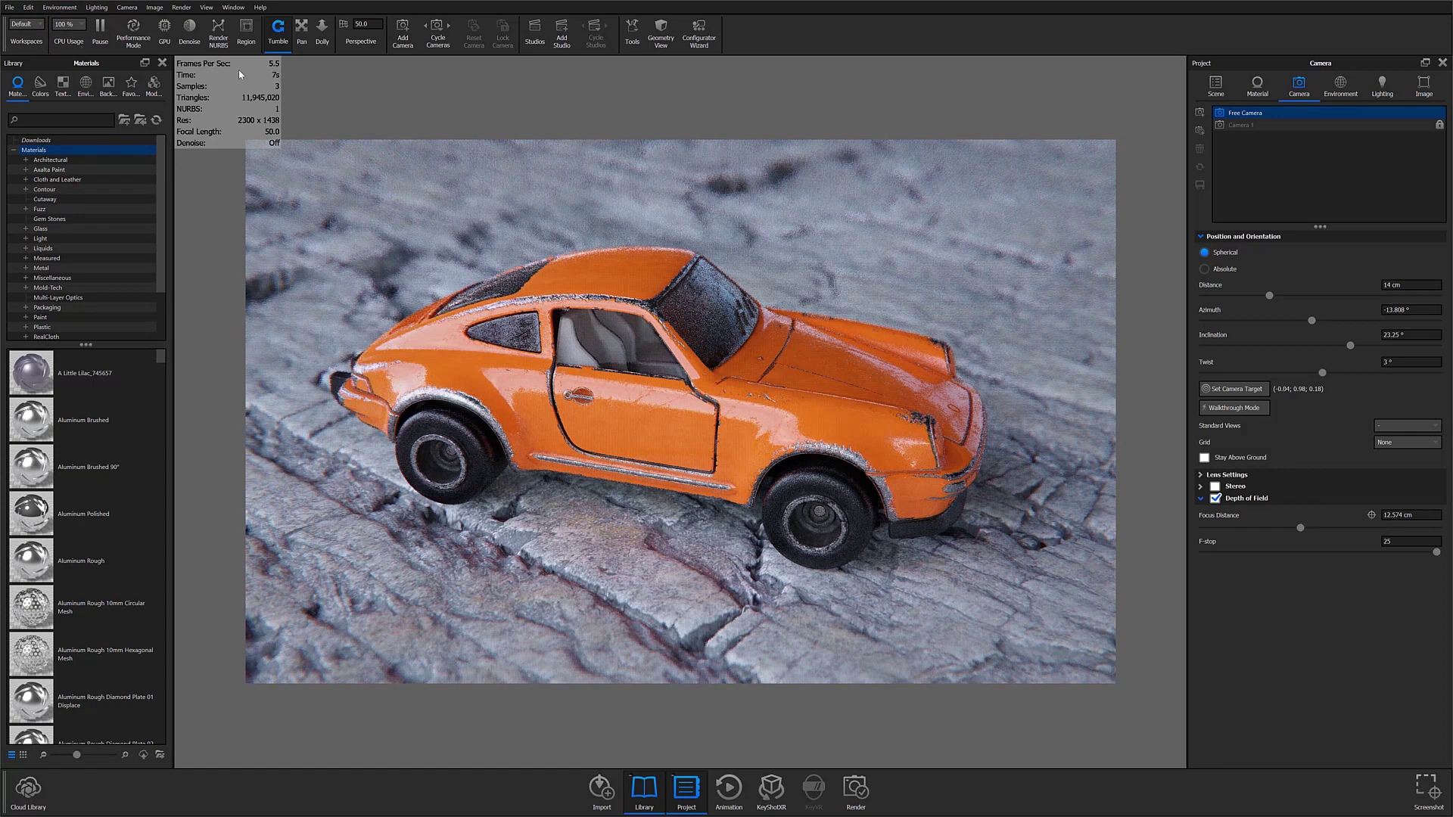
{"action": "key", "text": "h"}
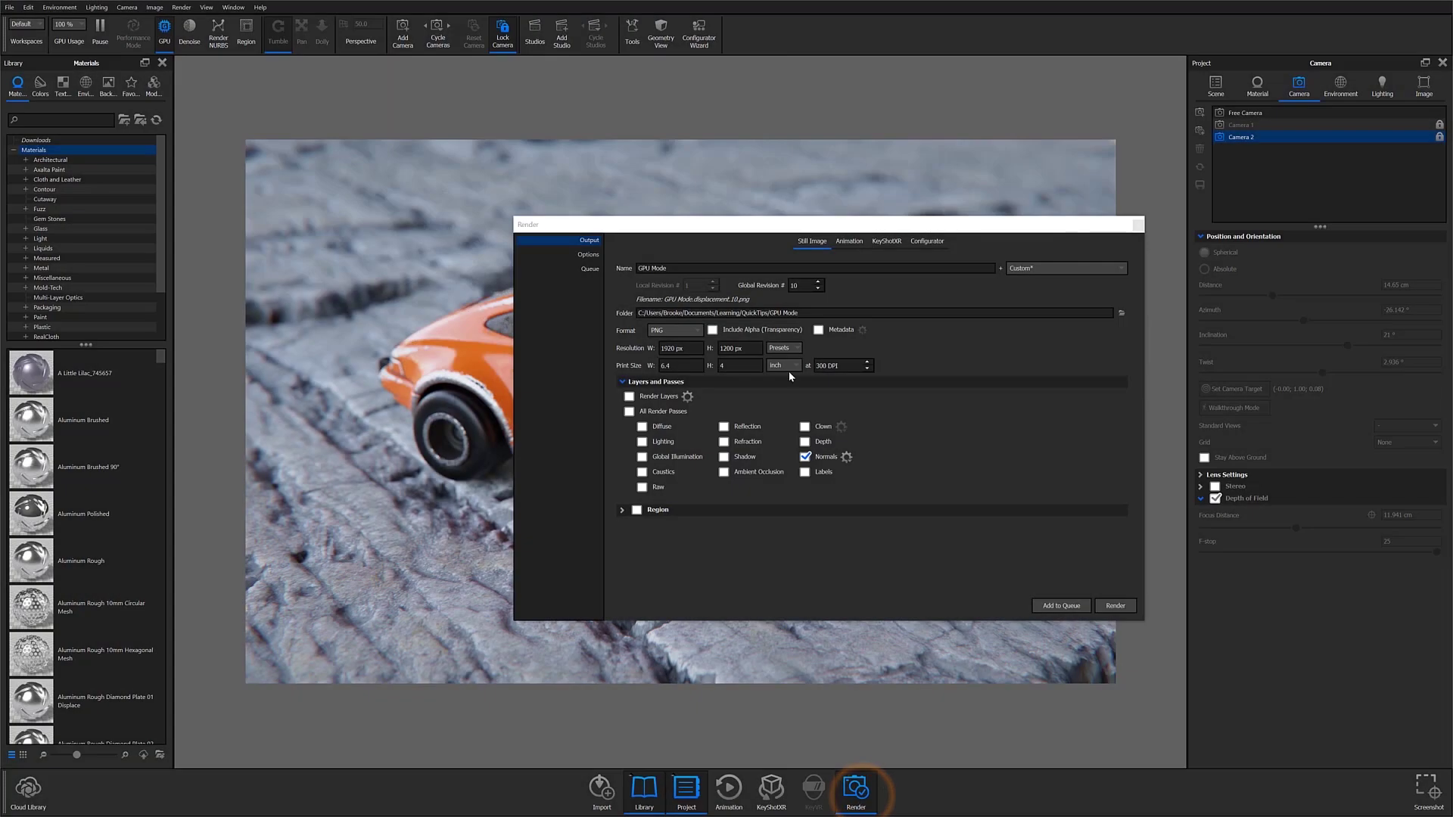
On the render Options page, try Background and Send to Network, then keep Default mode
{"action": "left_click", "coordinate": [588, 254]}
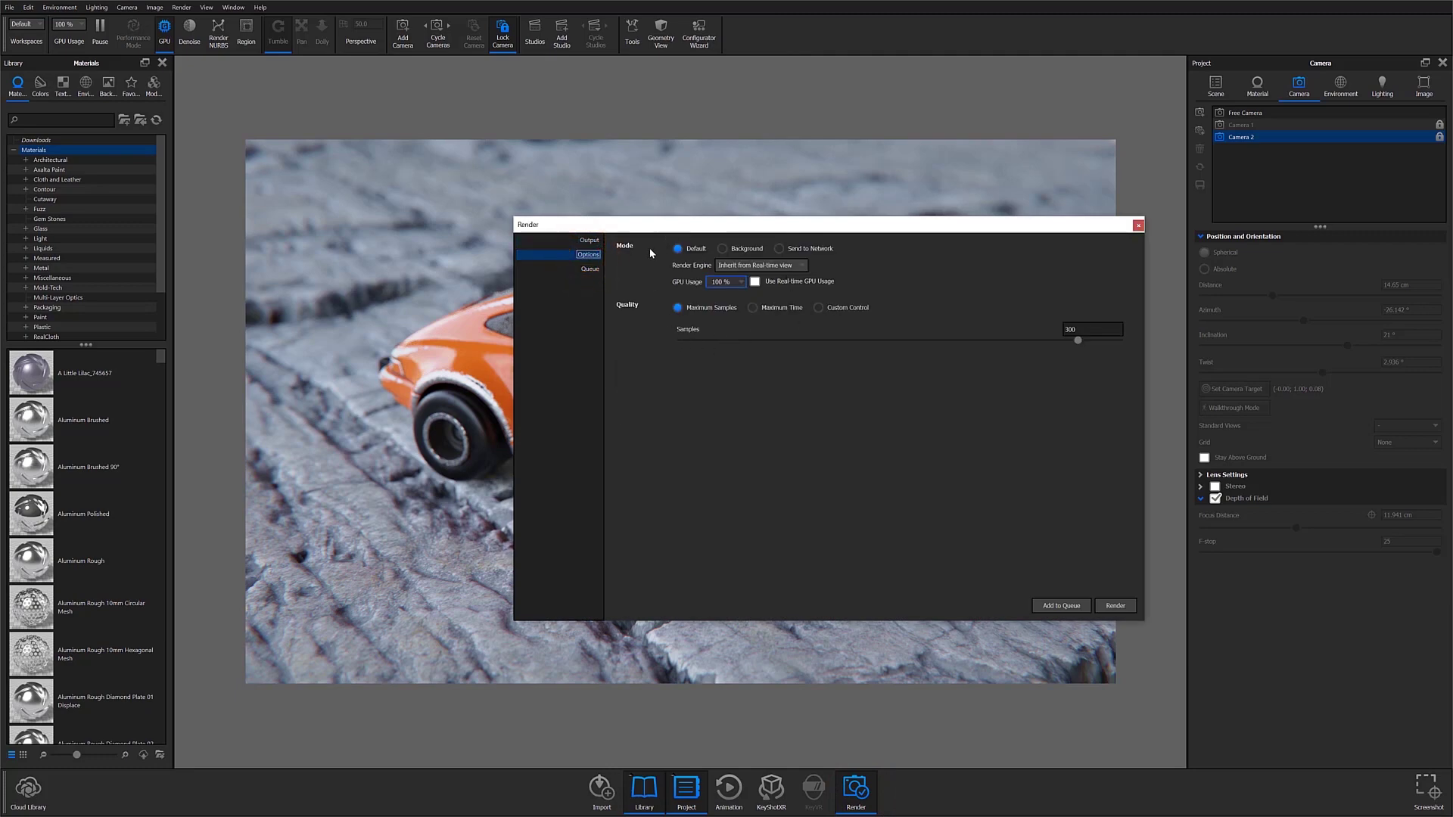
{"action": "left_click", "coordinate": [696, 248]}
{"action": "left_click", "coordinate": [723, 249]}
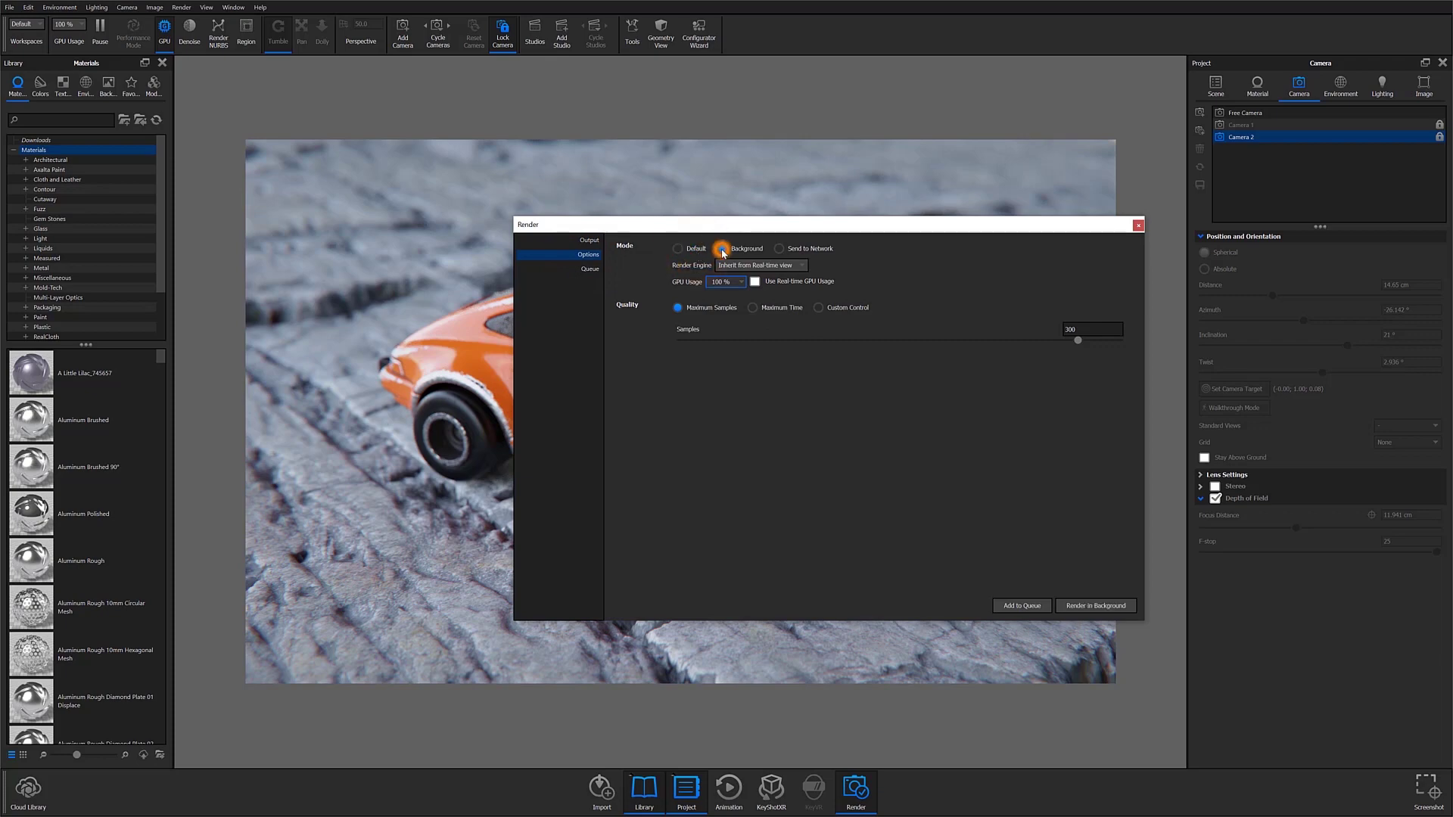
{"action": "left_click", "coordinate": [793, 251]}
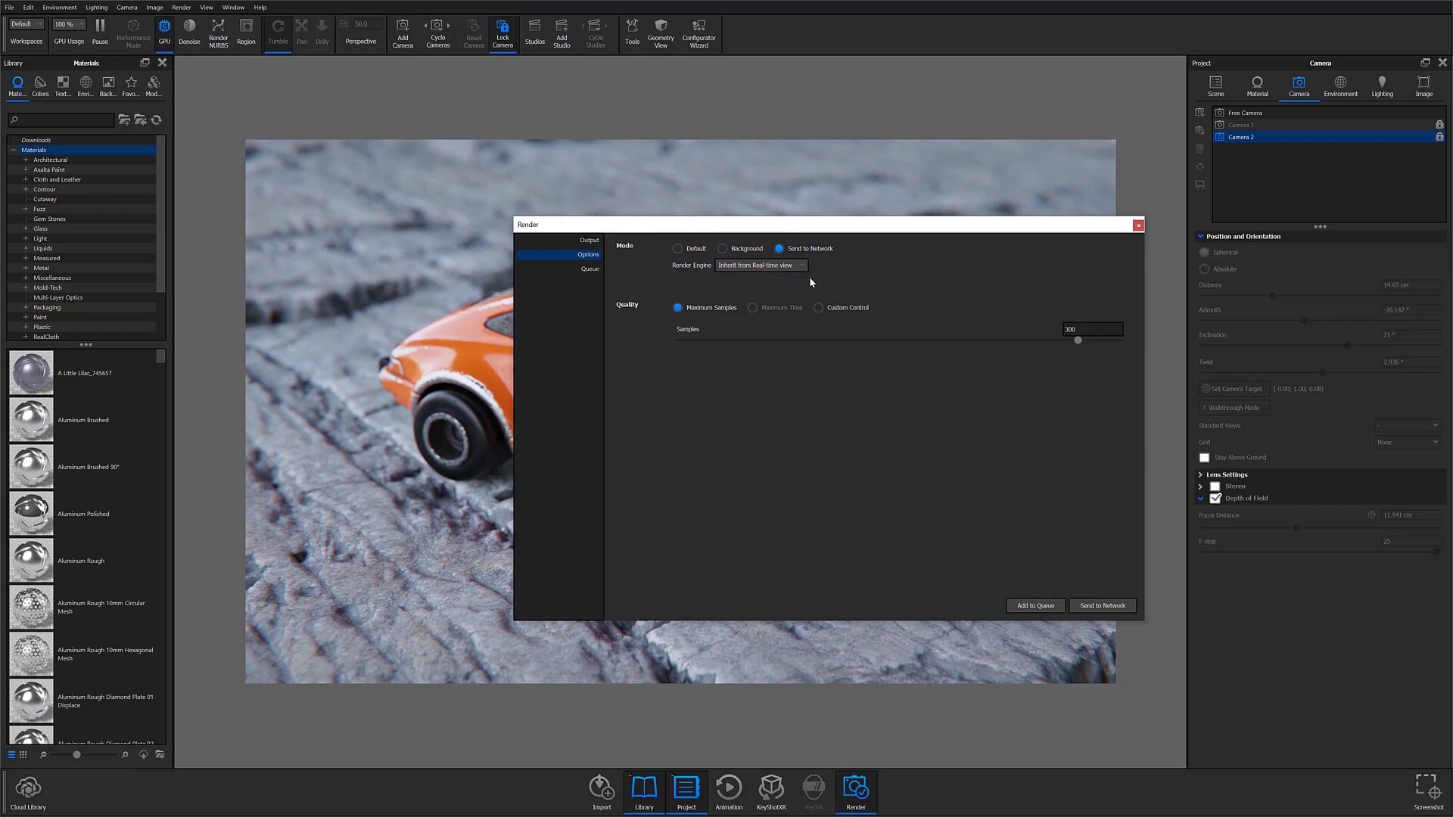
{"action": "left_click", "coordinate": [678, 248]}
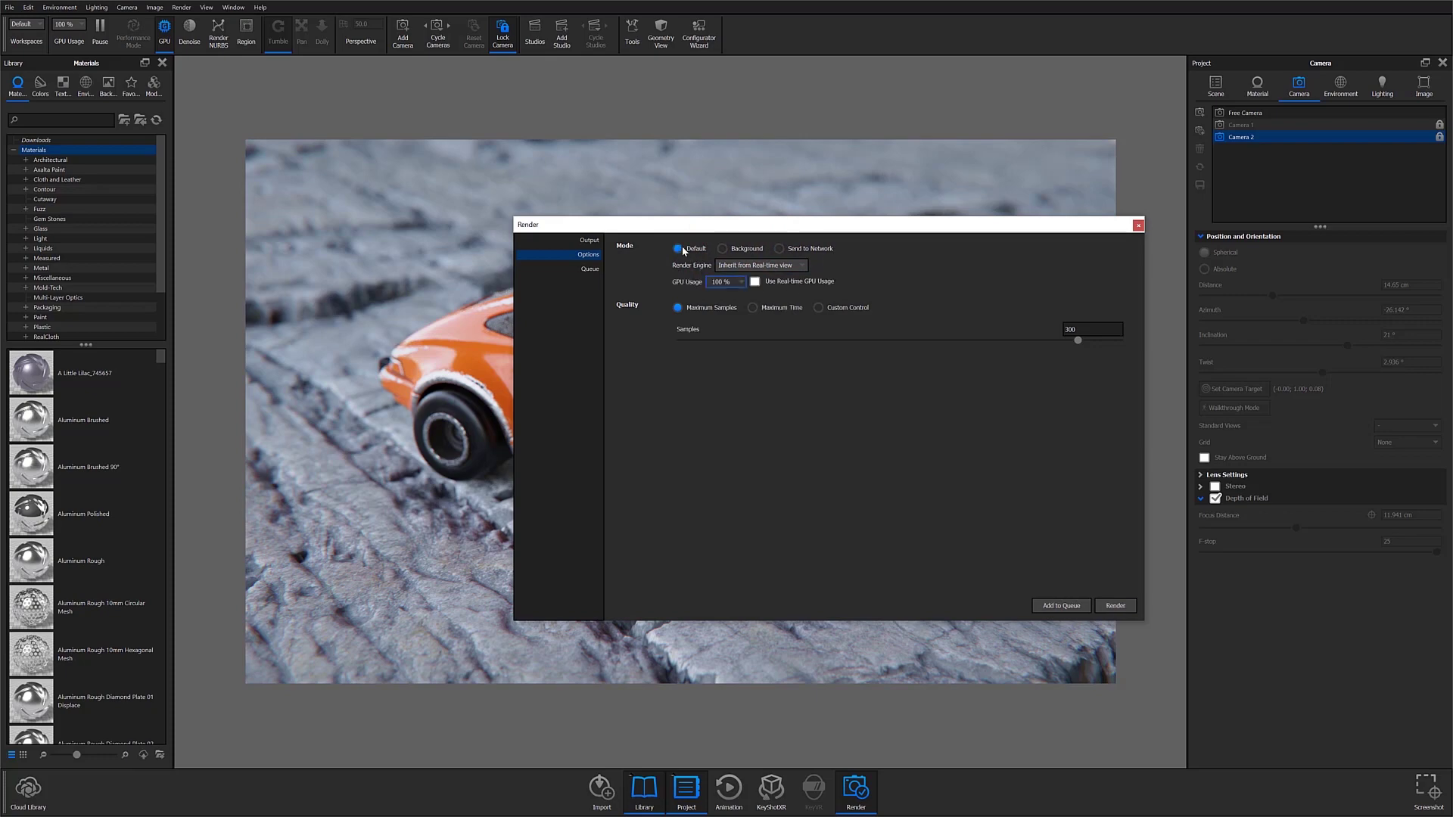
{"action": "left_click", "coordinate": [802, 269]}
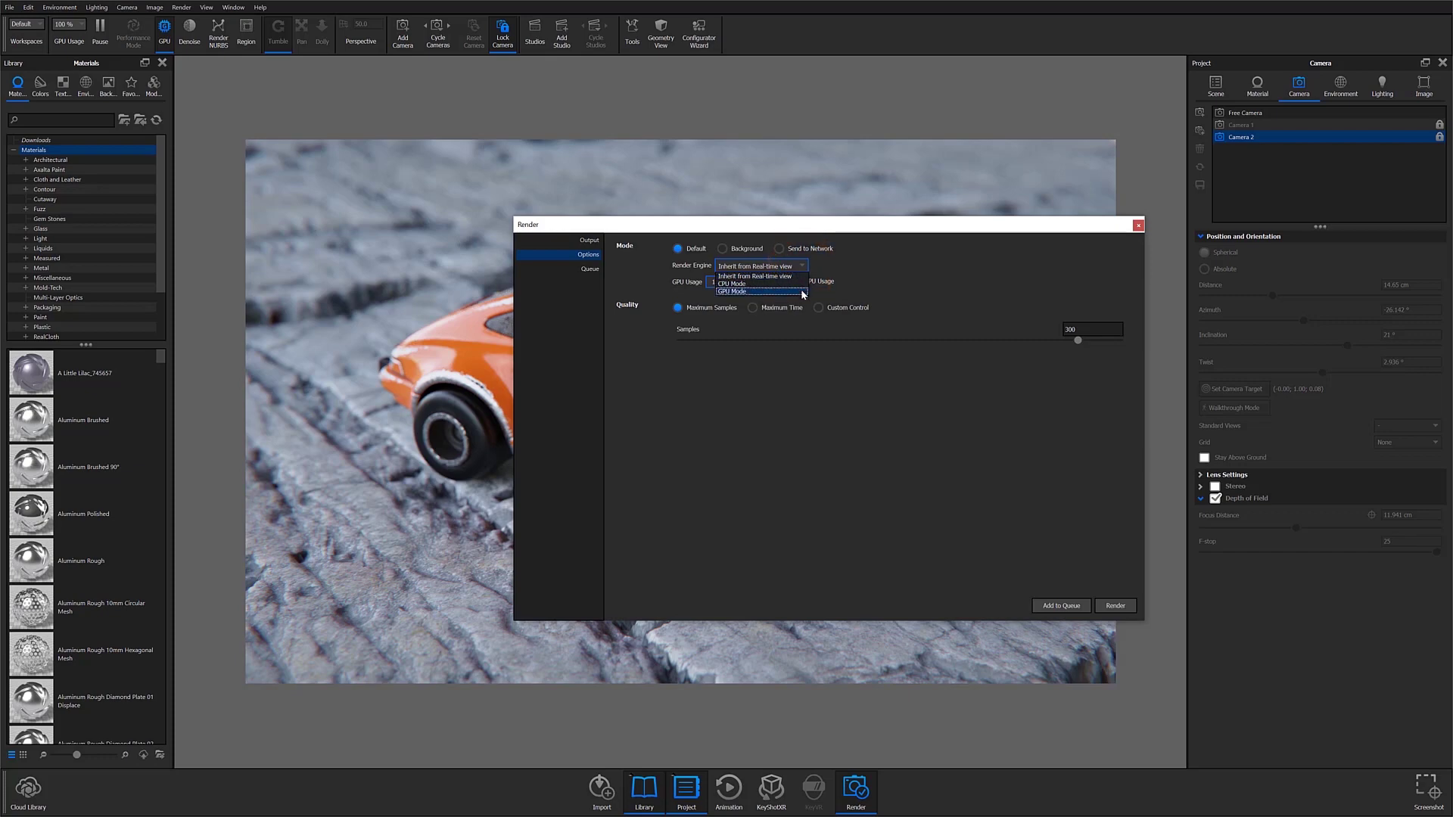
Choose GPU Mode as the final render engine and check the GPUs used
{"action": "left_click", "coordinate": [802, 290]}
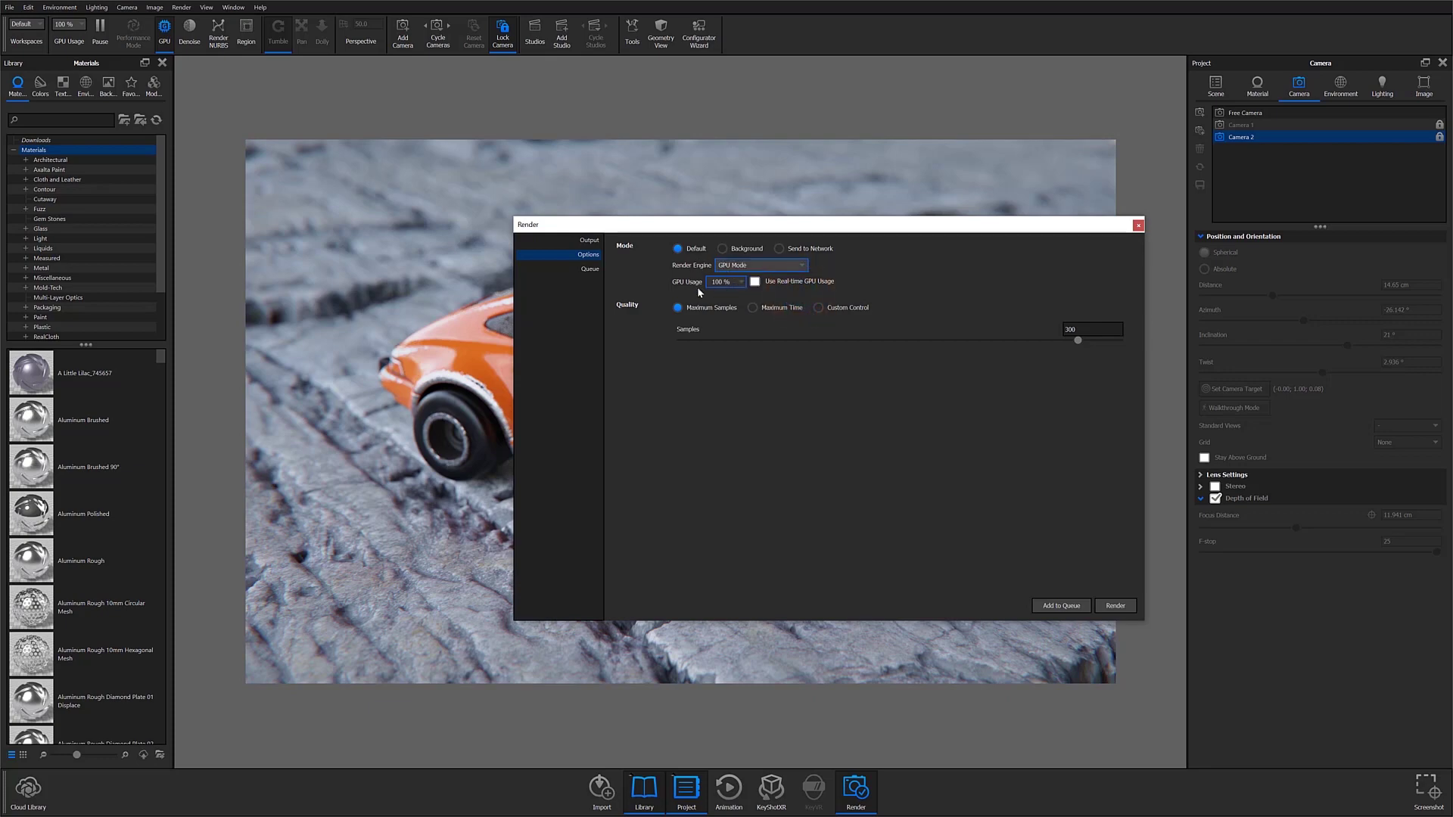
{"action": "left_click", "coordinate": [738, 282]}
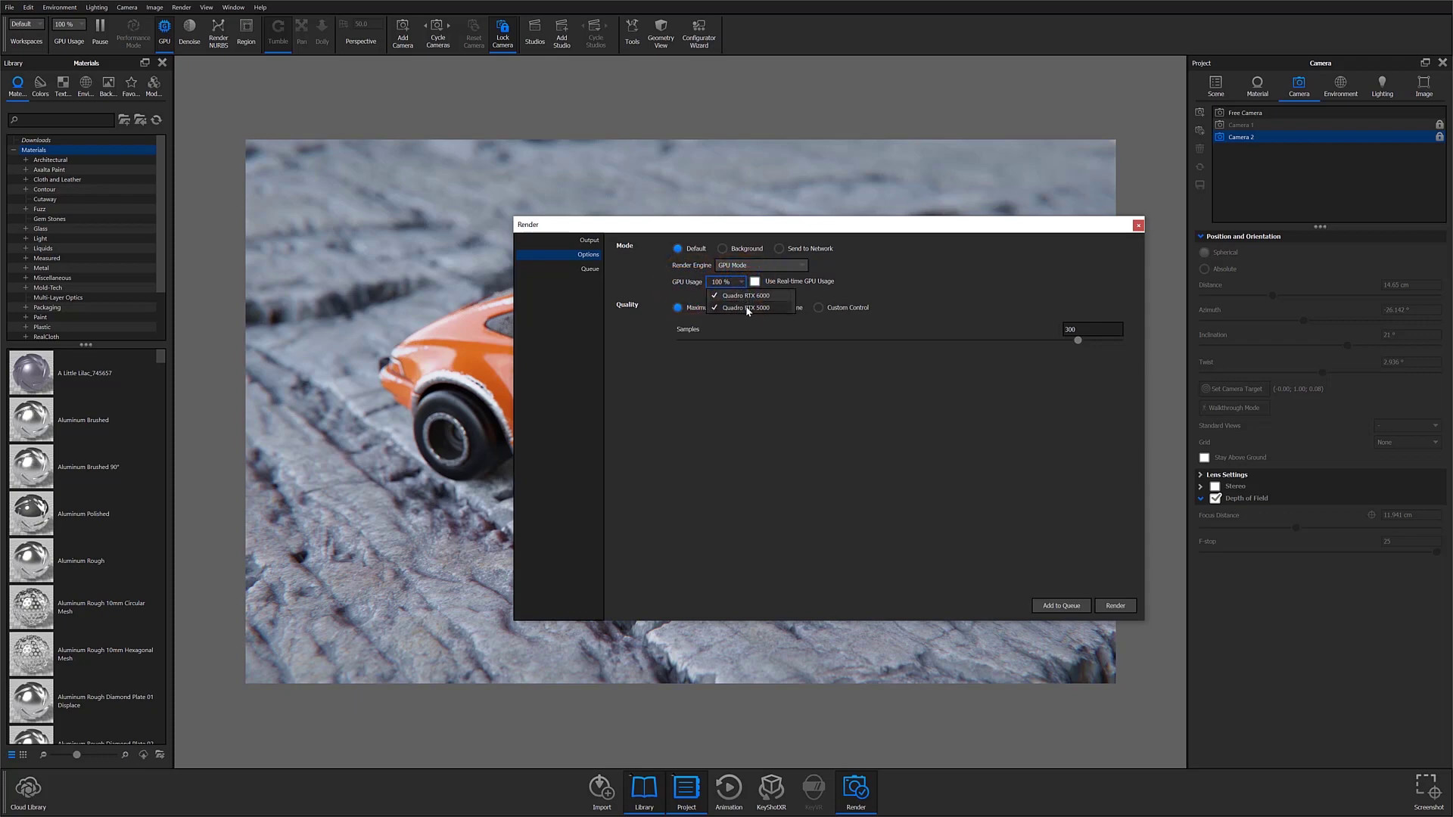
{"action": "left_click", "coordinate": [687, 287]}
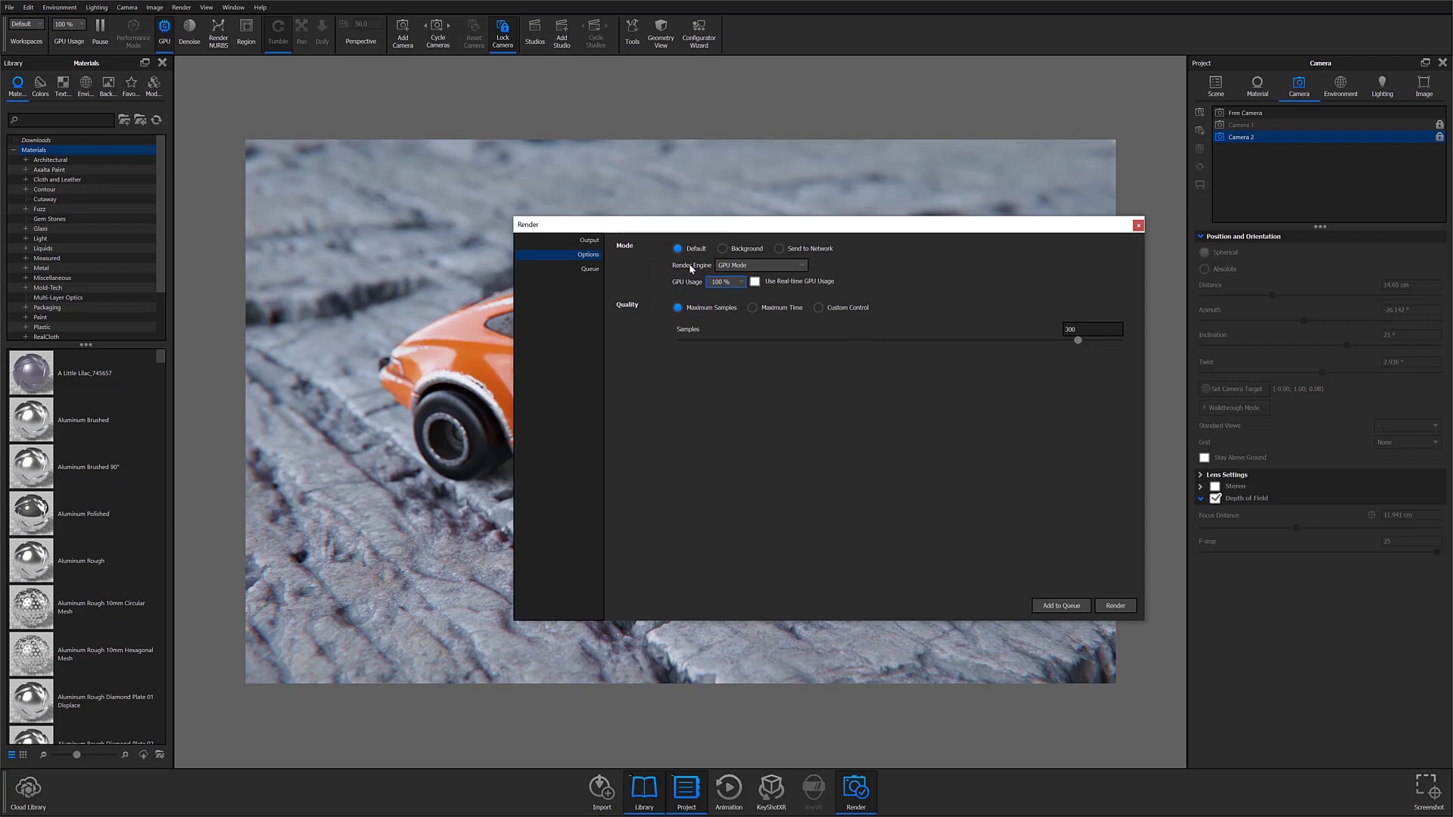
Switch the render mode to Send to Network, keeping GPU Mode as engine
{"action": "left_click", "coordinate": [804, 248]}
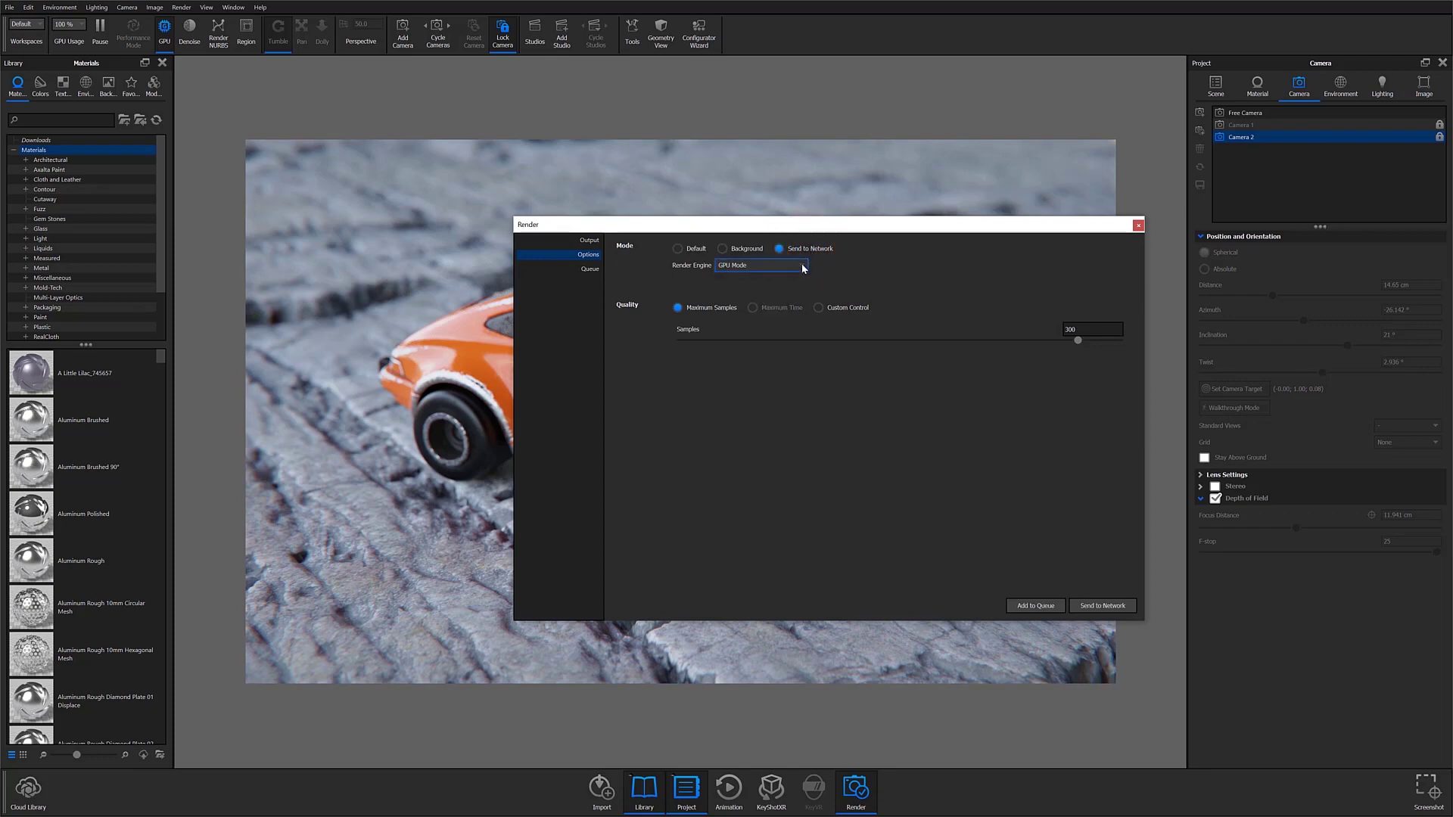
{"action": "left_click", "coordinate": [803, 267]}
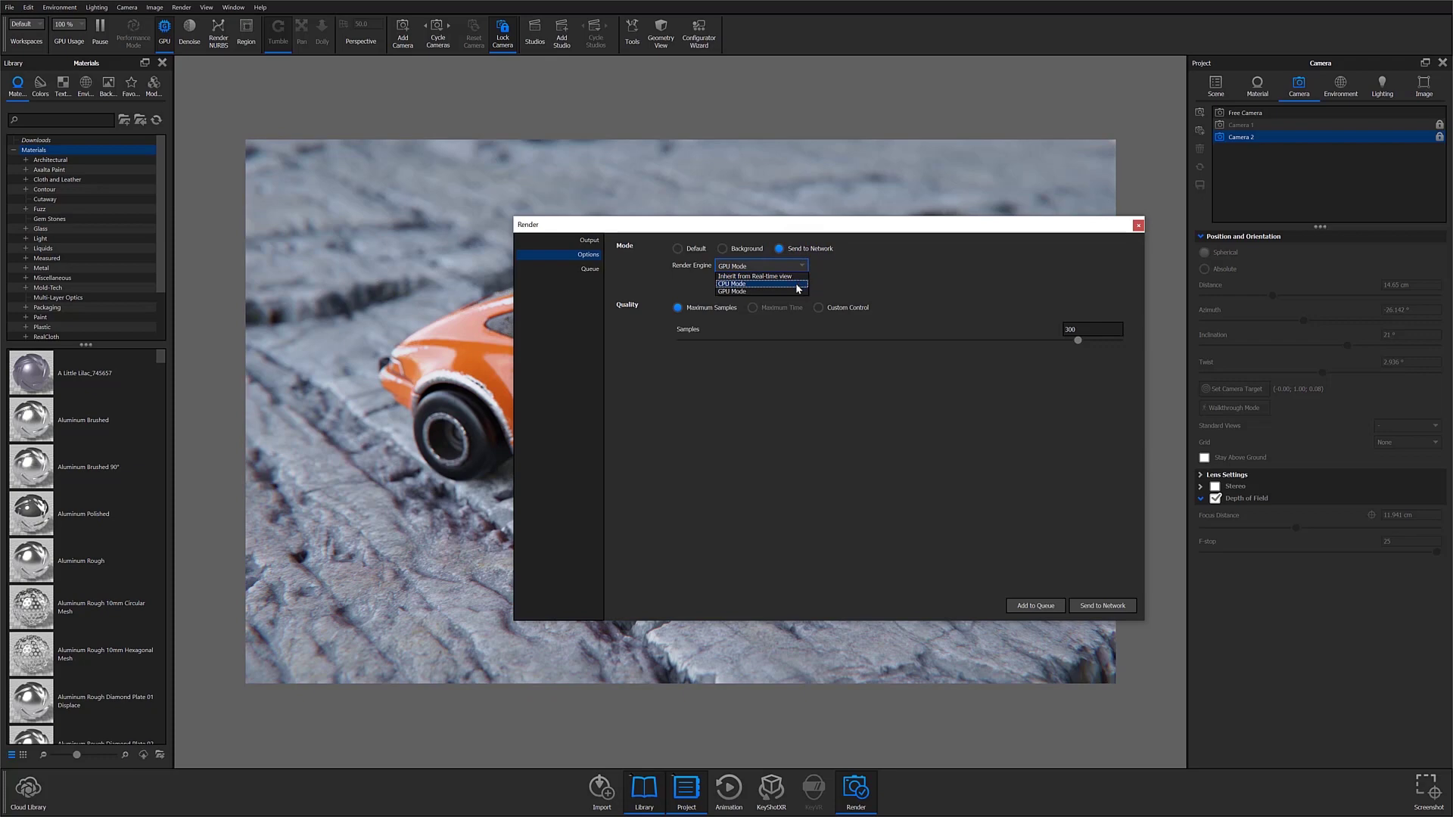
{"action": "left_click", "coordinate": [797, 291]}
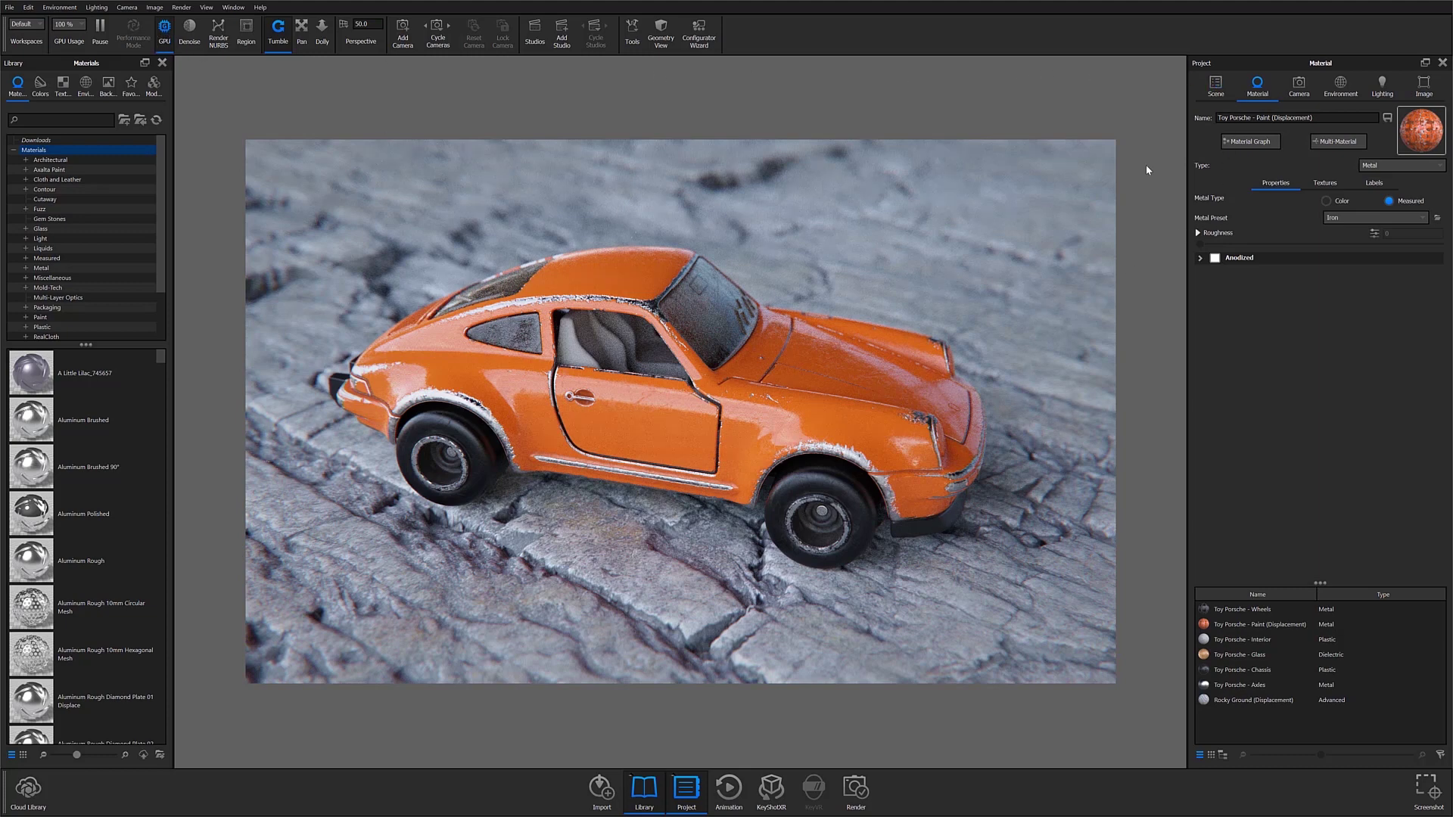
Make the car paint a Cutaway material, then review and close both Cutaway GPU warnings
{"action": "left_click", "coordinate": [1423, 167]}
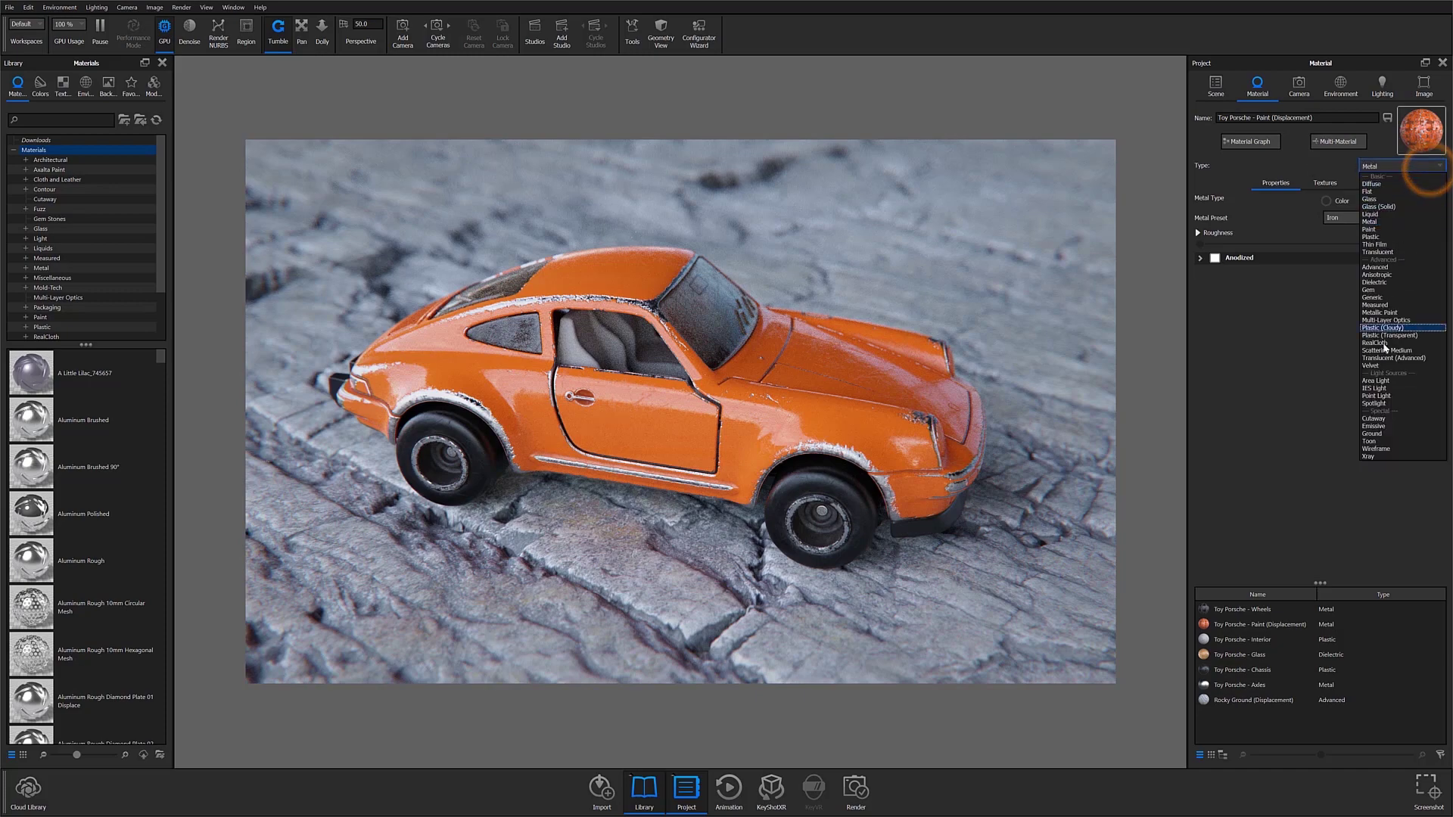
{"action": "left_click", "coordinate": [1373, 419]}
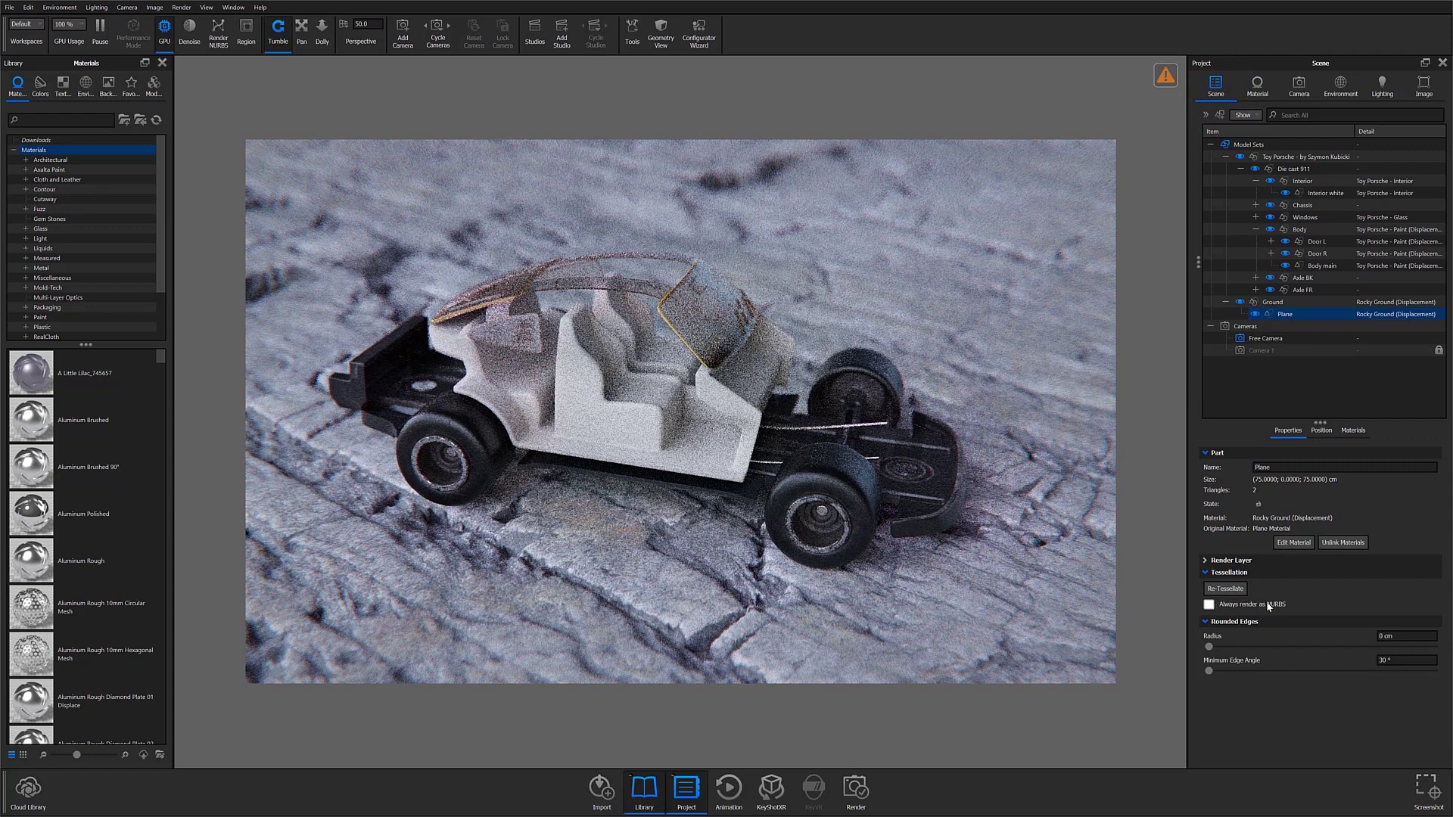
{"action": "left_click", "coordinate": [1165, 76]}
{"action": "left_click", "coordinate": [669, 320]}
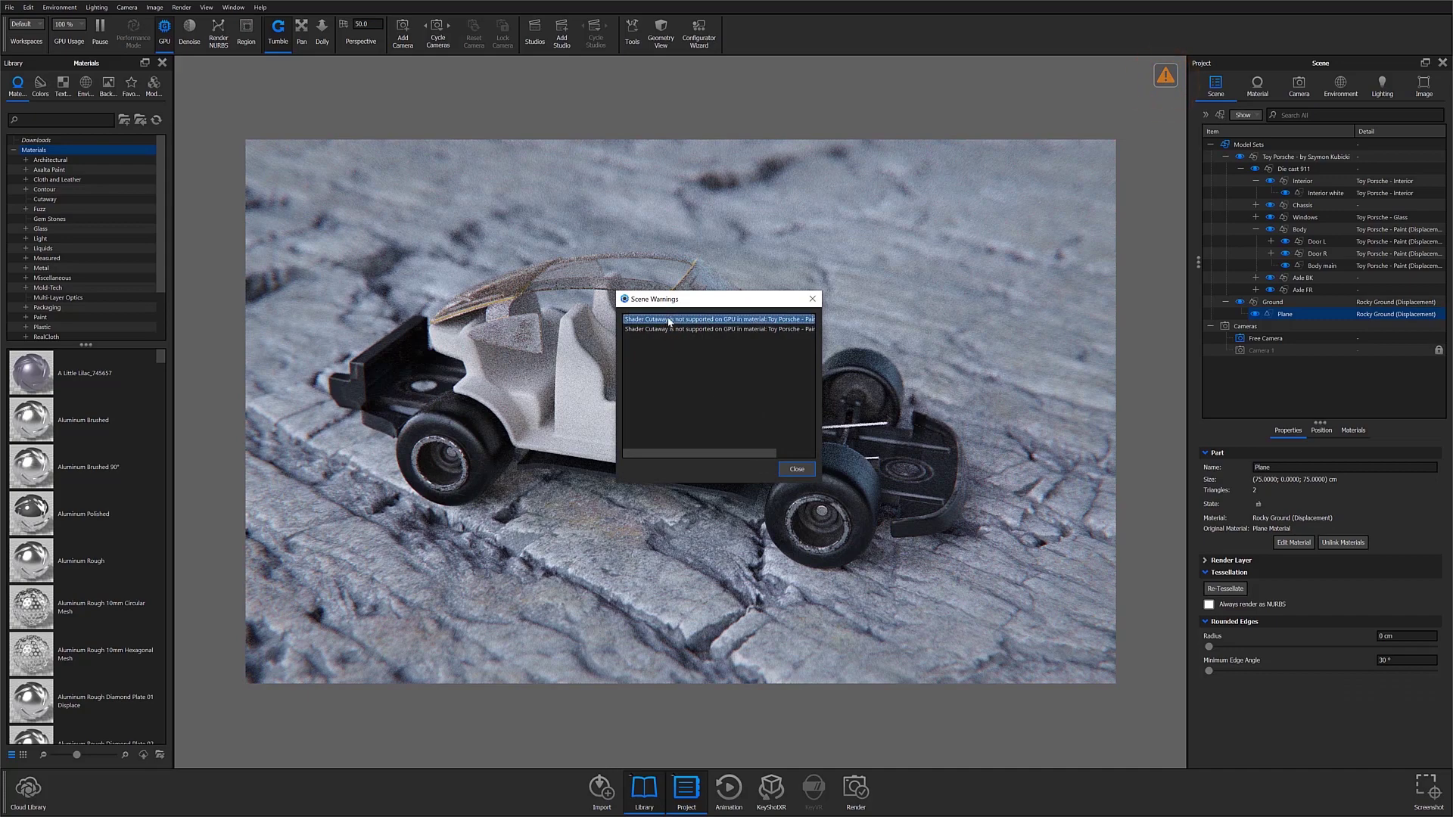
{"action": "left_click", "coordinate": [755, 330]}
{"action": "left_click", "coordinate": [797, 469]}
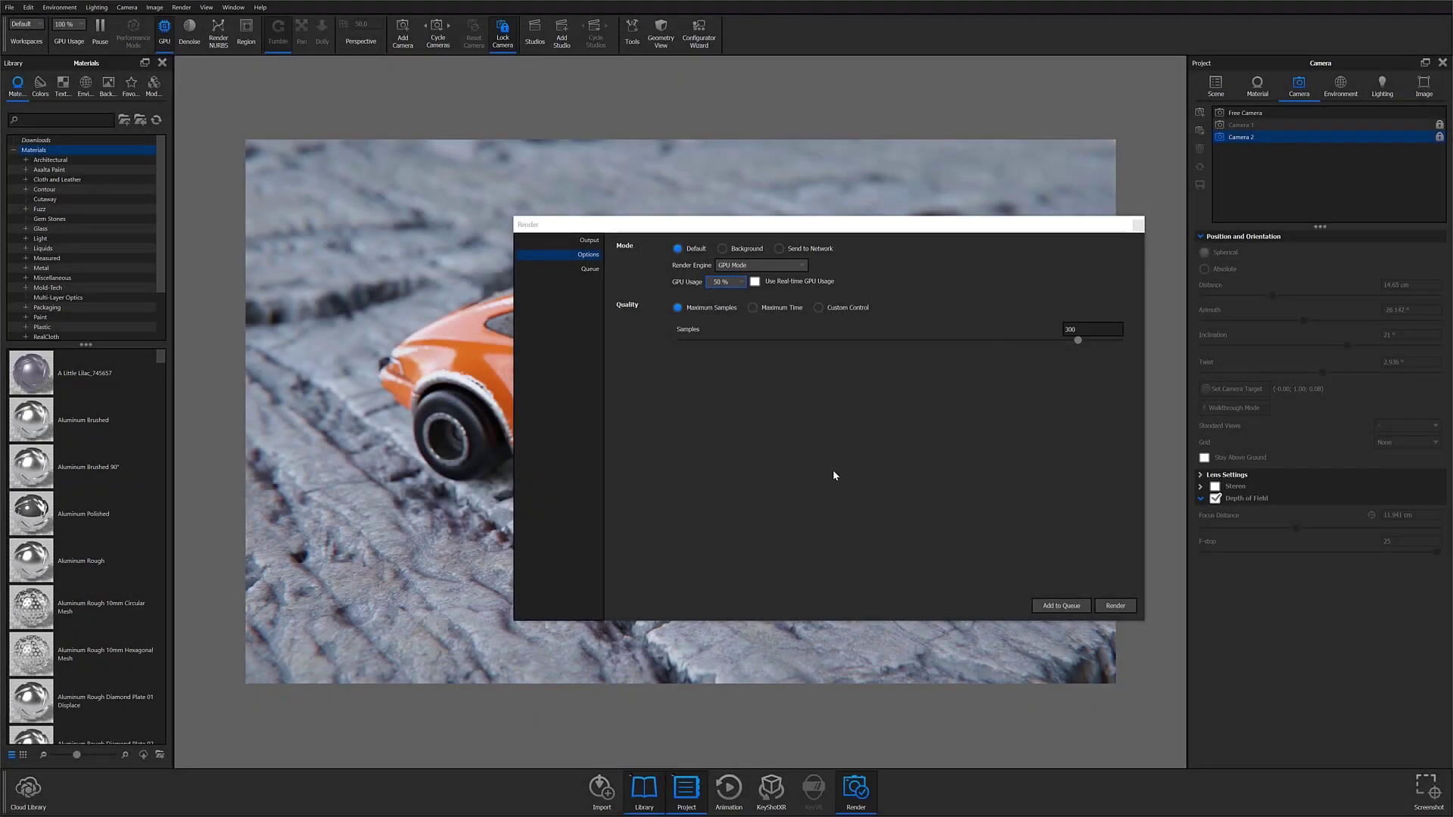
Raise final-render GPU usage to 100% and start the GPU Mode render
{"action": "left_click", "coordinate": [739, 282]}
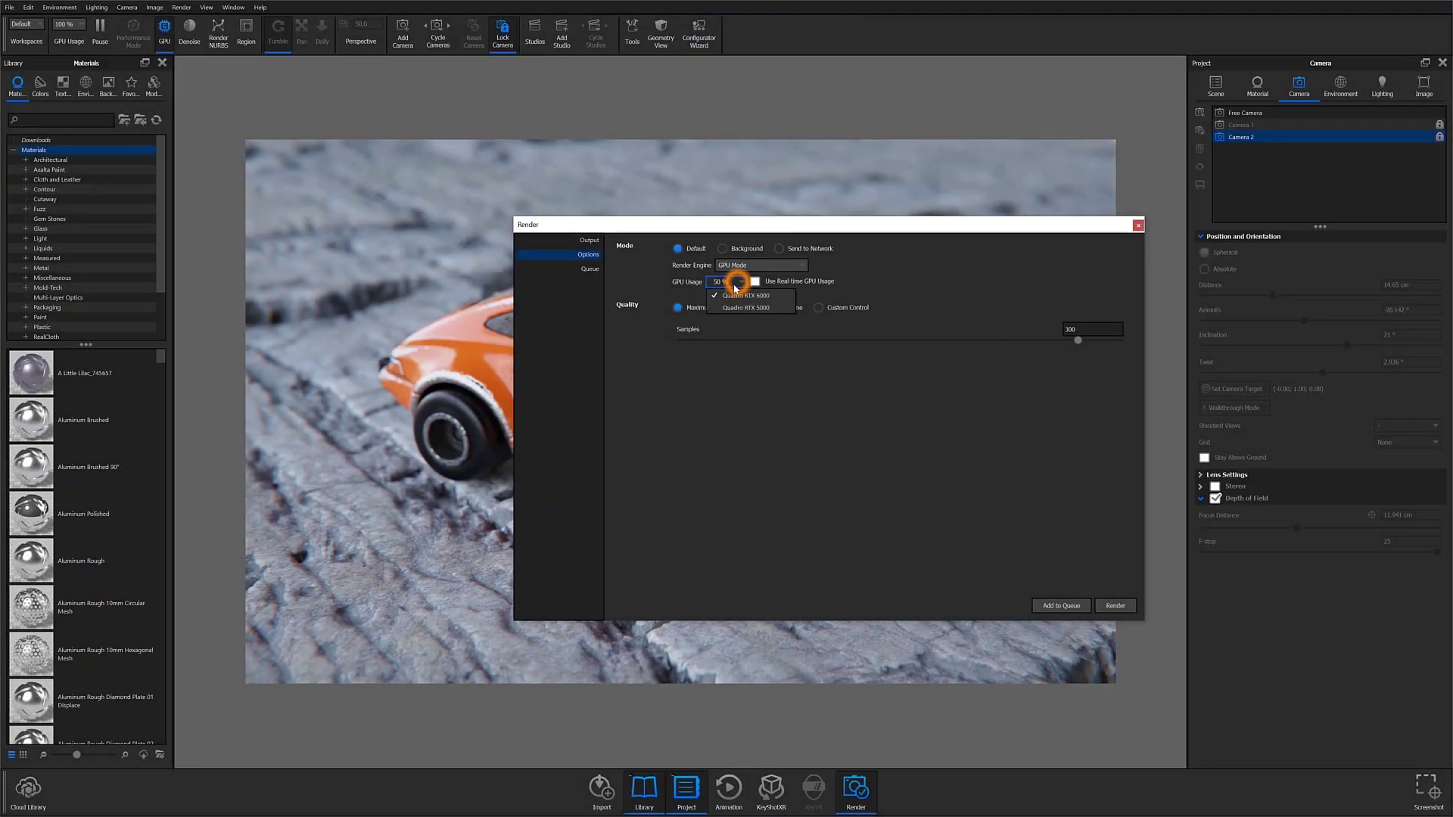
{"action": "left_click", "coordinate": [731, 306]}
{"action": "left_click", "coordinate": [742, 280]}
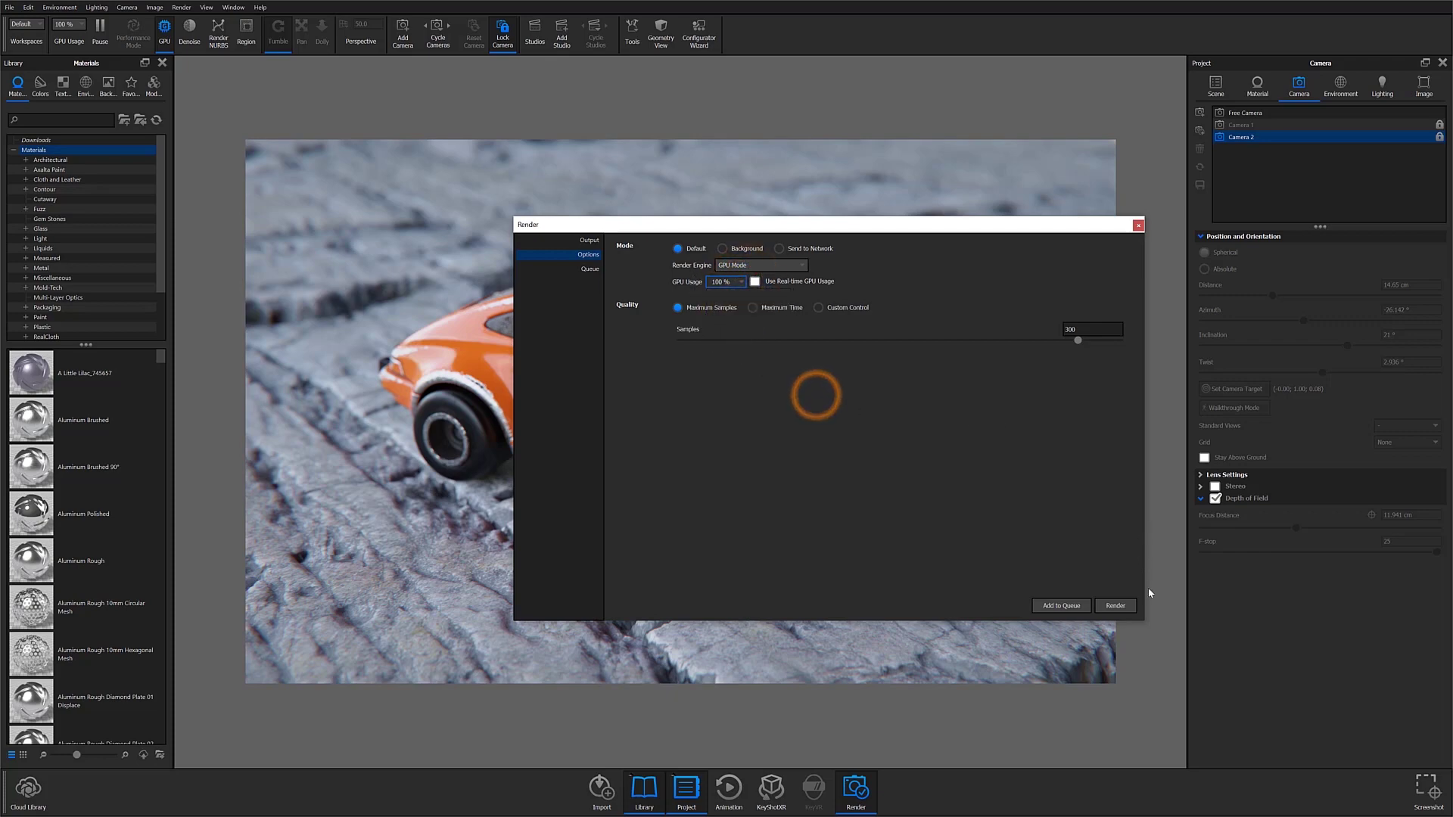
{"action": "left_click", "coordinate": [1130, 606]}
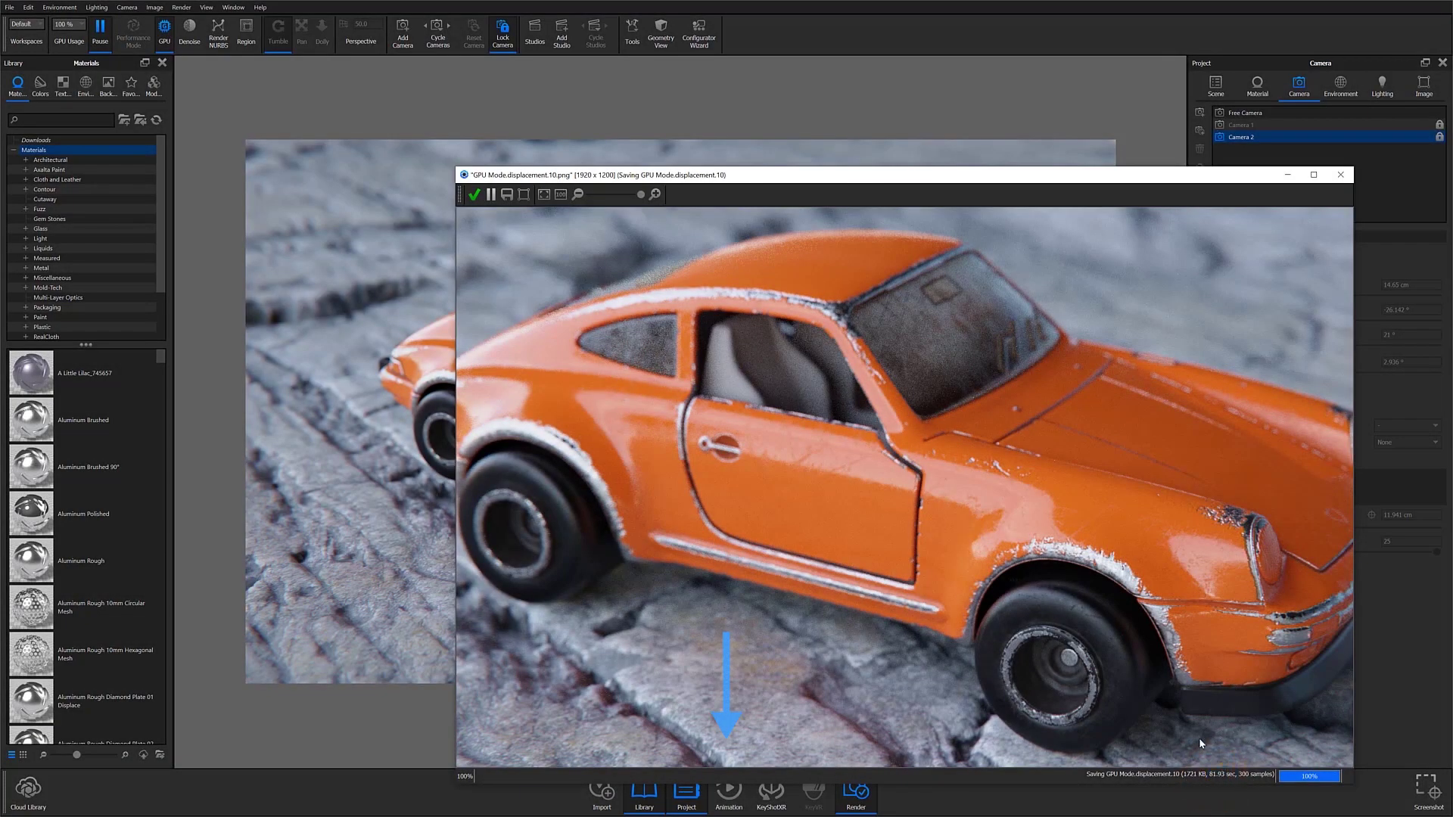
Finish the 300-sample GPU render so it saves as the PNG 'GPU Mode.displacement.10'
{"action": "left_click", "coordinate": [471, 196]}
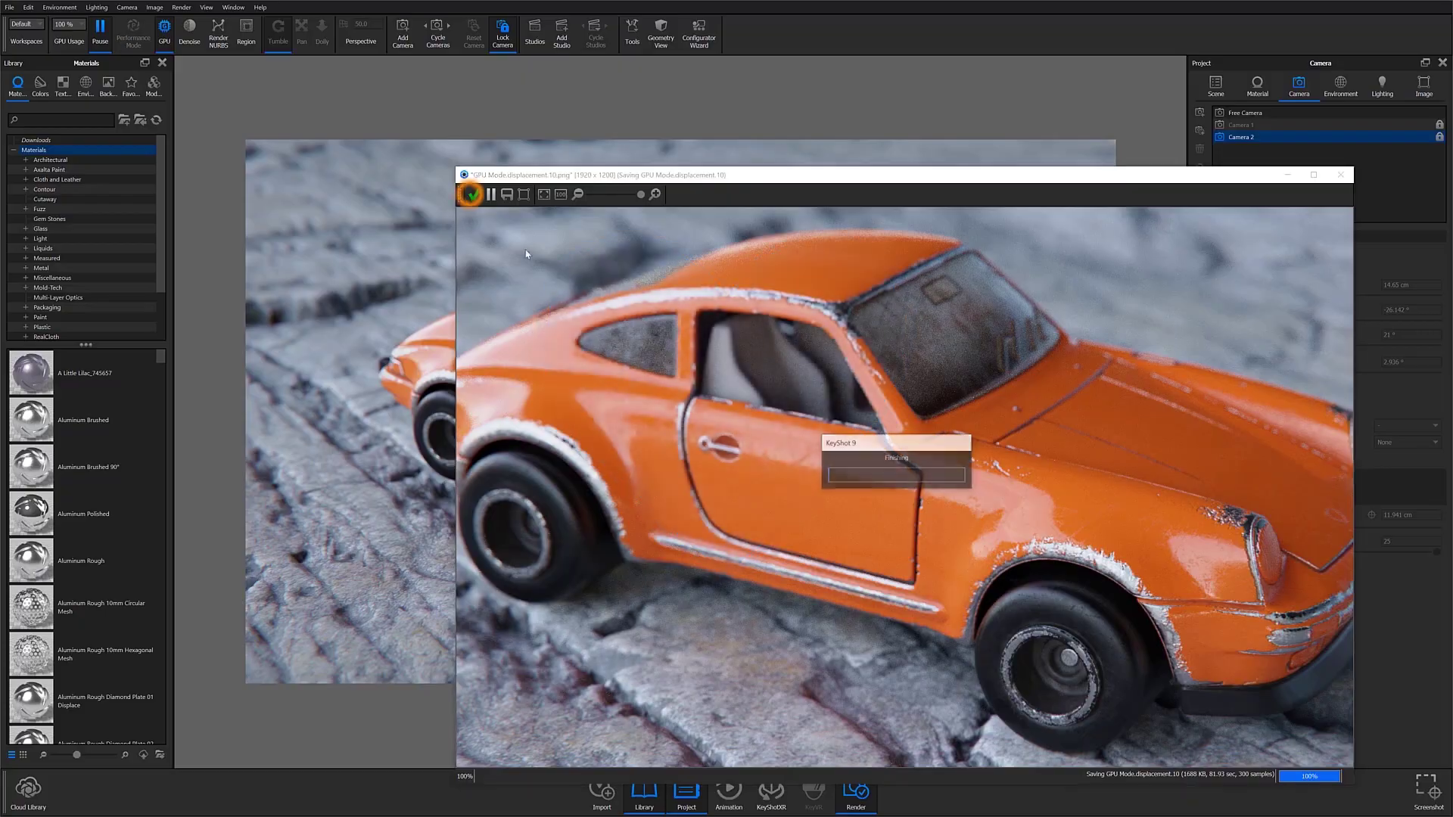